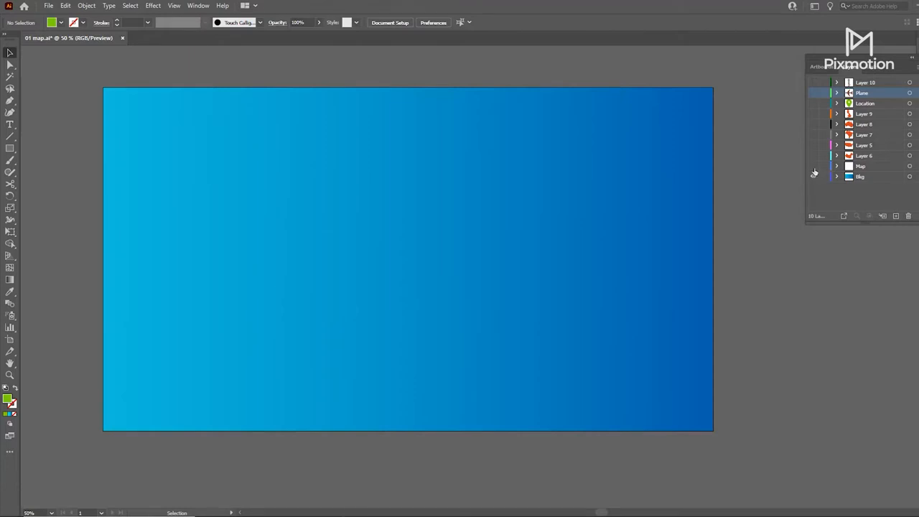
Make all hidden layers of the map artwork visible, from Map up to Layer 10, including Location and Plane.
drag(812, 141, 809, 130)
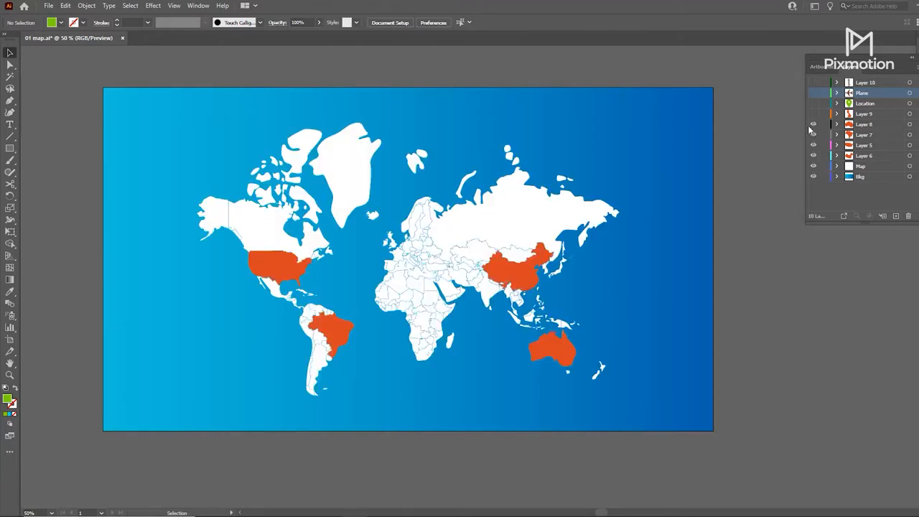
click(813, 103)
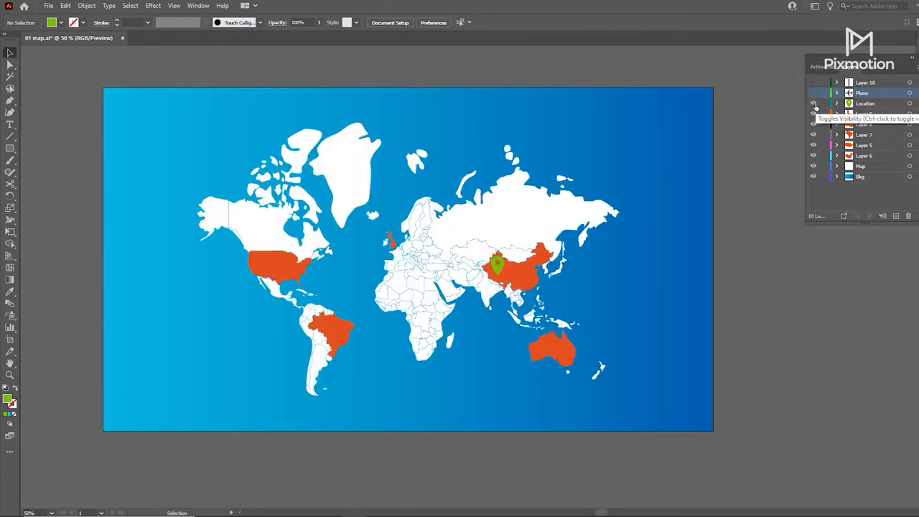
click(813, 92)
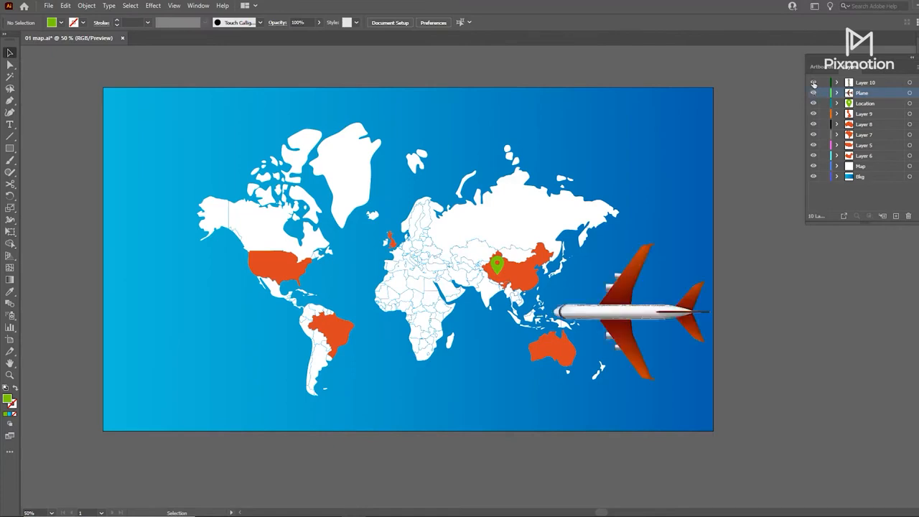
click(813, 82)
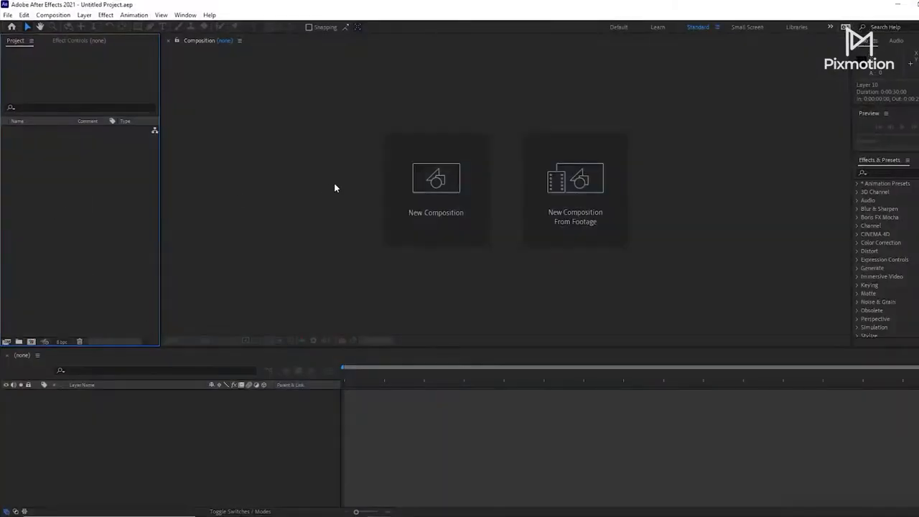
Switch to After Effects and create a new 1920 x 1080 composition, 30 seconds long at 24 fps.
click(429, 196)
click(654, 467)
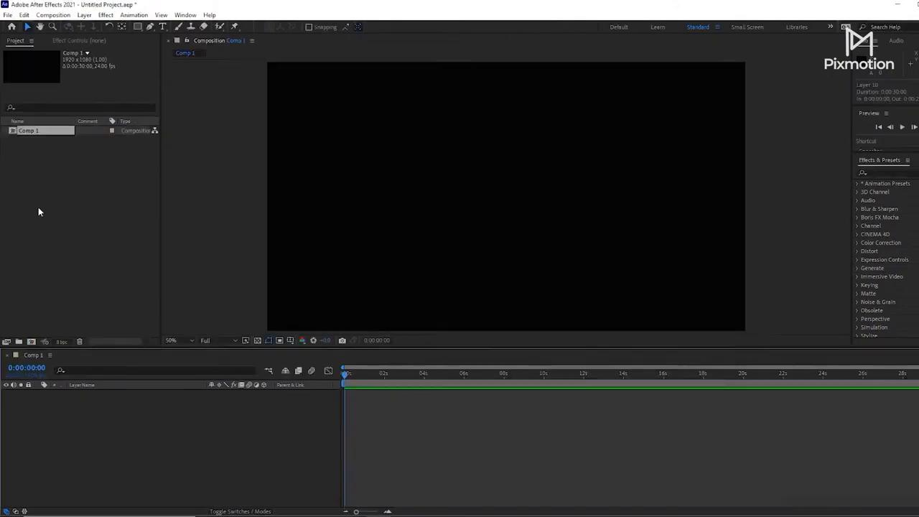
Import the Illustrator file "01 map" as Composition - Retain Layer Sizes.
click(8, 15)
mouse_move(143, 165)
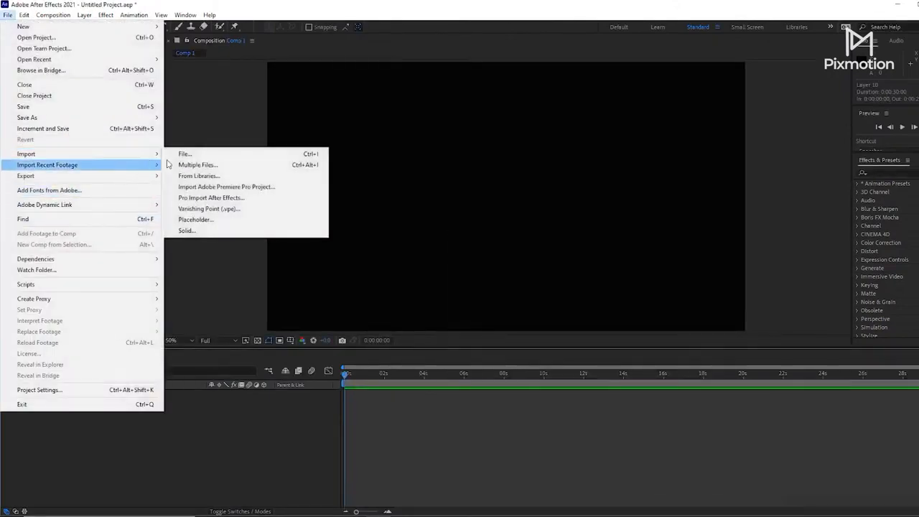
click(193, 155)
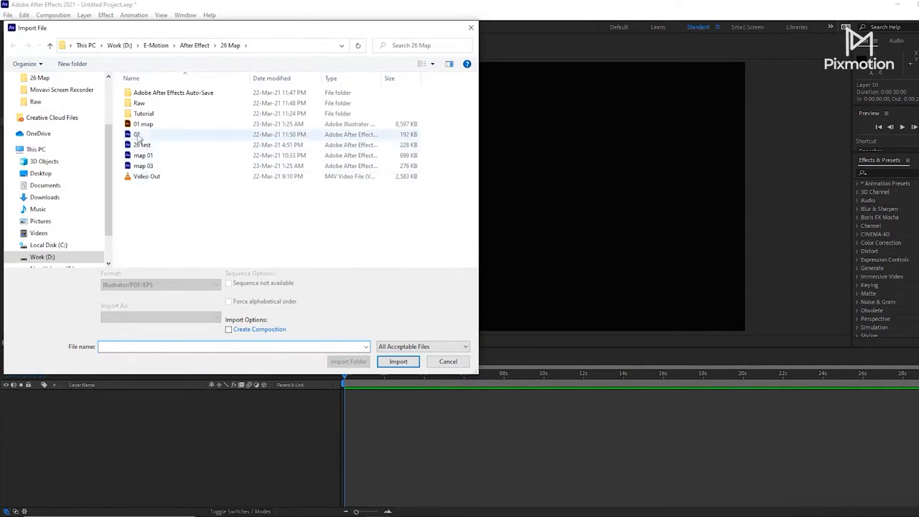
click(142, 125)
click(138, 316)
click(137, 316)
click(135, 317)
click(137, 333)
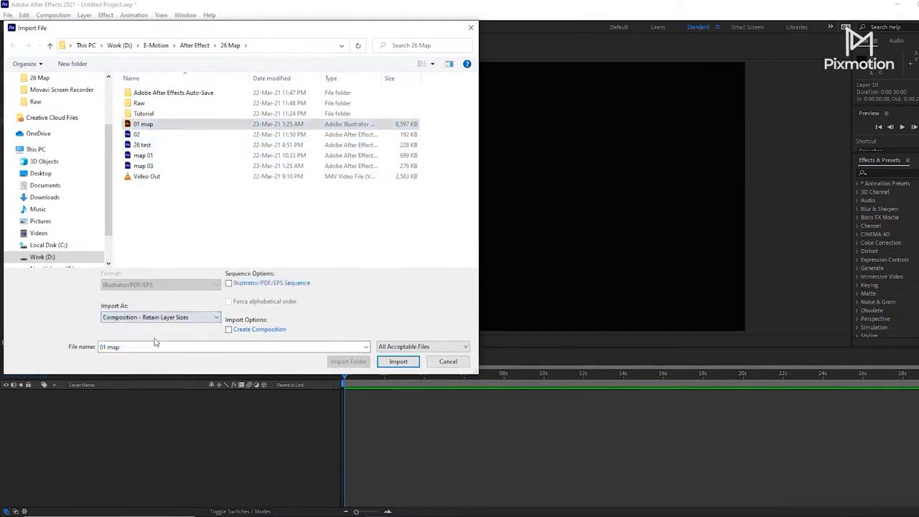
click(388, 361)
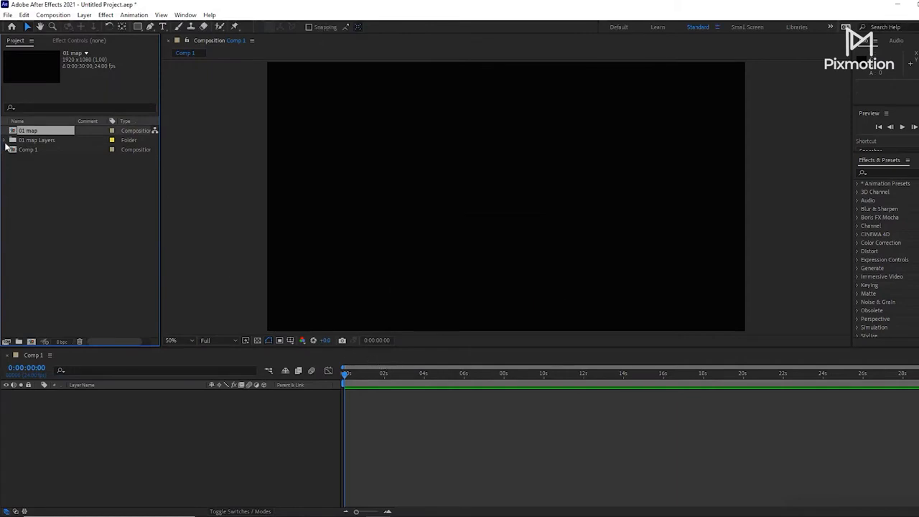
Expand the 01 map Layers folder and move the 01 map composition into it.
click(6, 140)
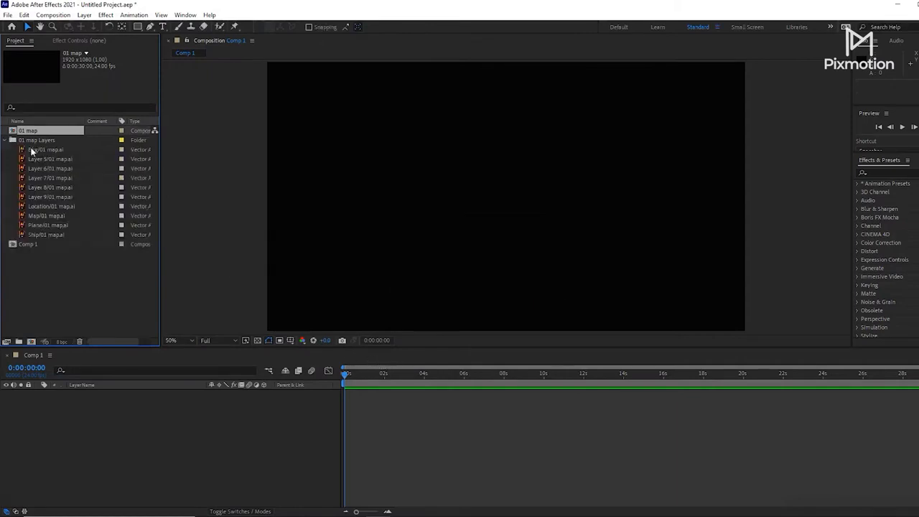
click(34, 150)
click(31, 132)
drag(31, 133, 31, 142)
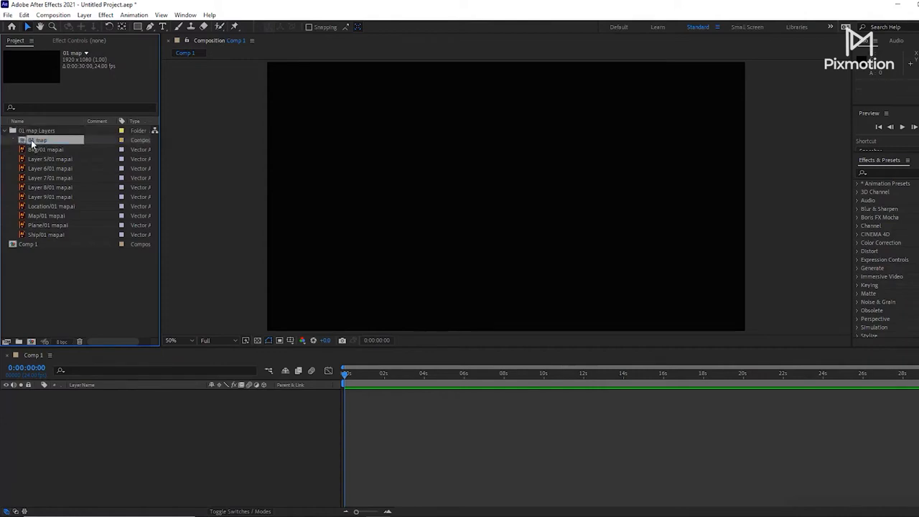
Copy all layers of the 01 map composition and paste them into Comp 1.
double_click(31, 142)
drag(91, 484, 100, 393)
key(ctrl+c)
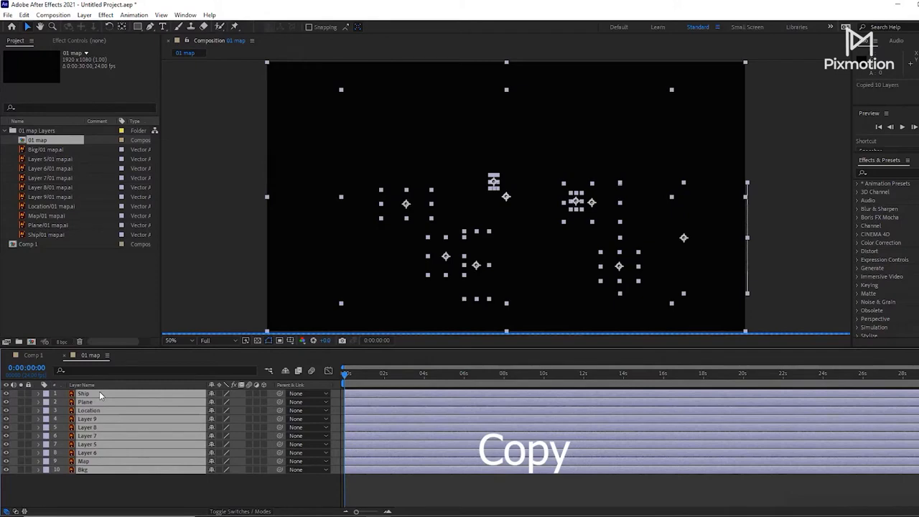
click(30, 356)
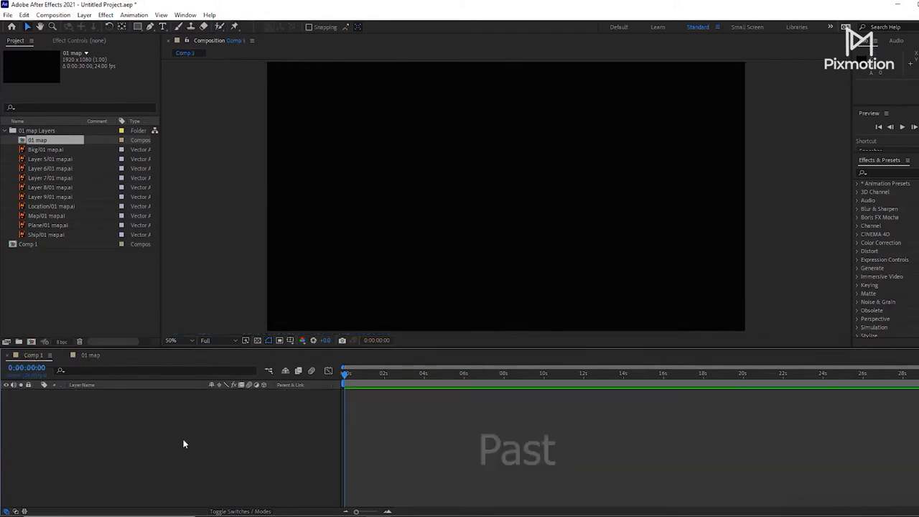
key(ctrl+v)
click(91, 489)
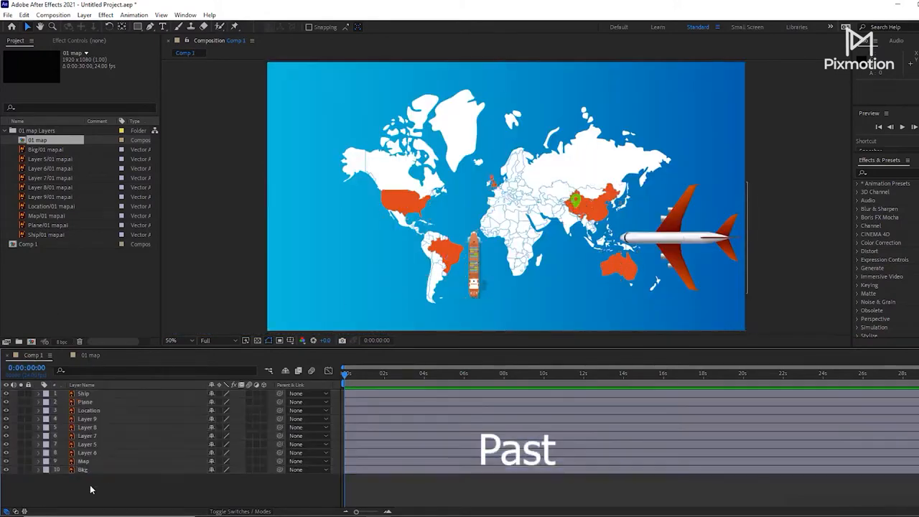
Hide the Ship layer and show it again to check which artwork it holds.
click(368, 470)
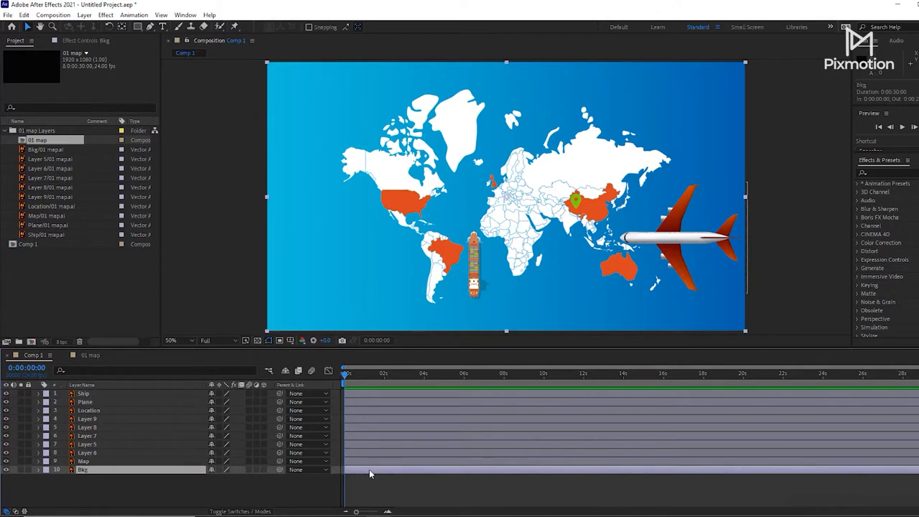
click(6, 394)
click(6, 393)
With no layer selected, start a curved Pen path outside the canvas west of Alaska and bring it to the United States.
click(243, 155)
click(150, 26)
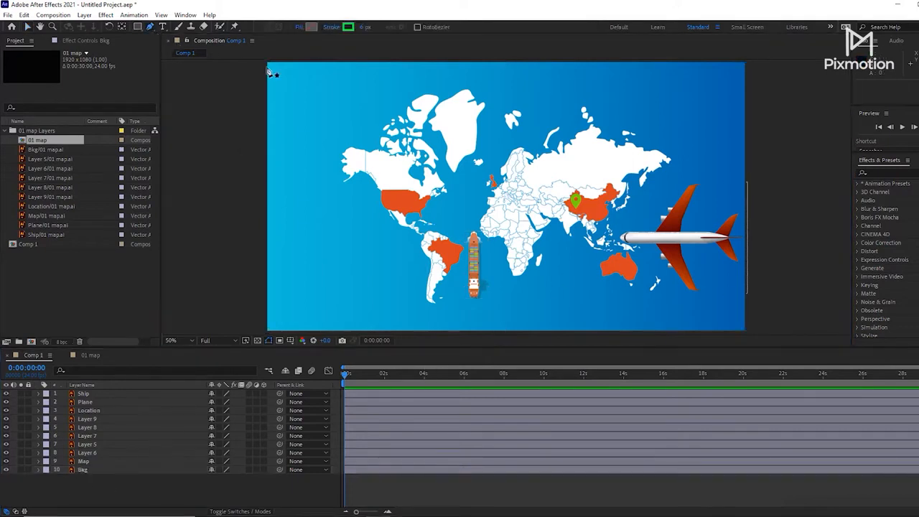
click(254, 173)
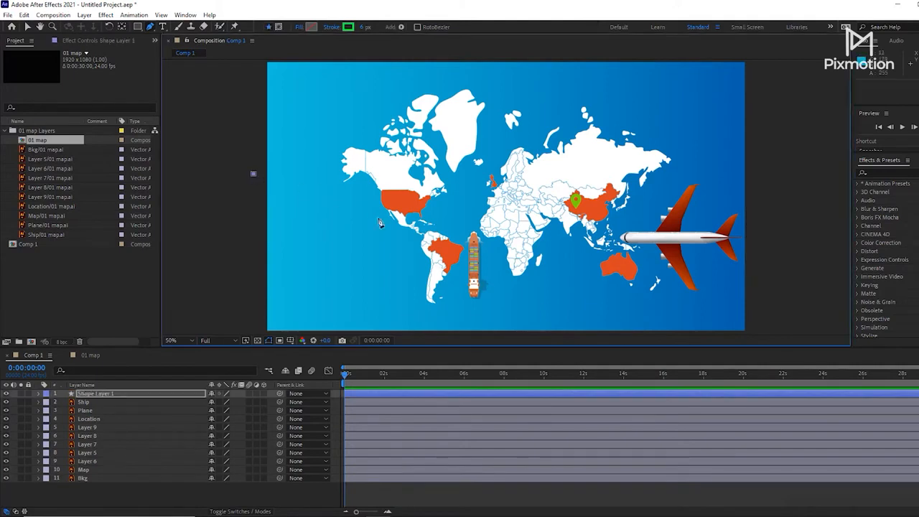
drag(391, 197, 460, 267)
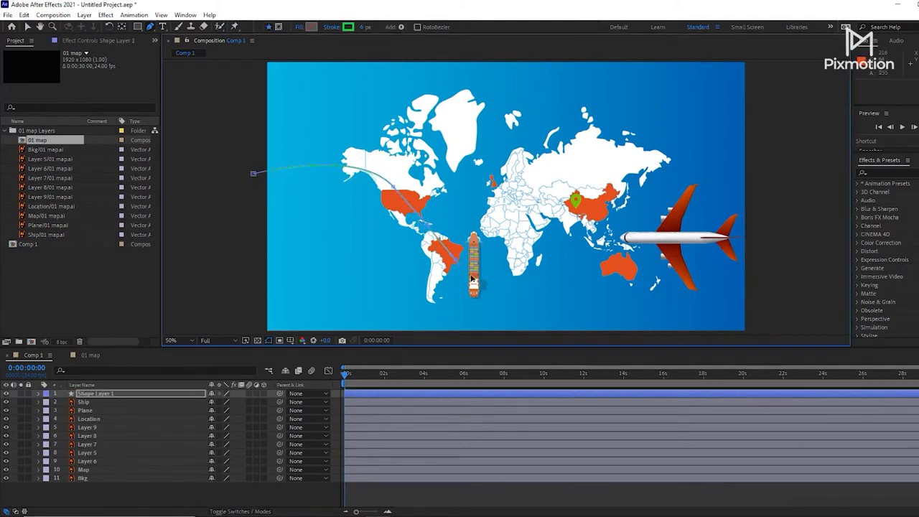
click(501, 298)
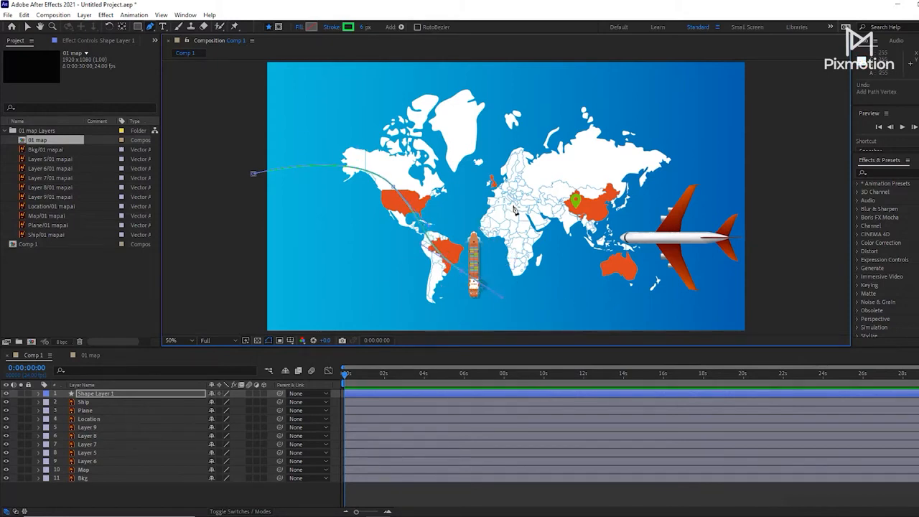
drag(526, 173, 495, 141)
drag(460, 176, 471, 255)
drag(556, 164, 534, 99)
key(ctrl+z)
key(ctrl+z)
key(ctrl+z)
key(ctrl+z)
Continue the curved route below South America, north along West Africa and over northern Europe.
mouse_move(461, 293)
mouse_down()
mouse_move(491, 297)
mouse_move(492, 285)
mouse_up()
drag(485, 226, 475, 192)
mouse_move(502, 153)
mouse_down()
mouse_move(541, 166)
mouse_move(562, 151)
mouse_up()
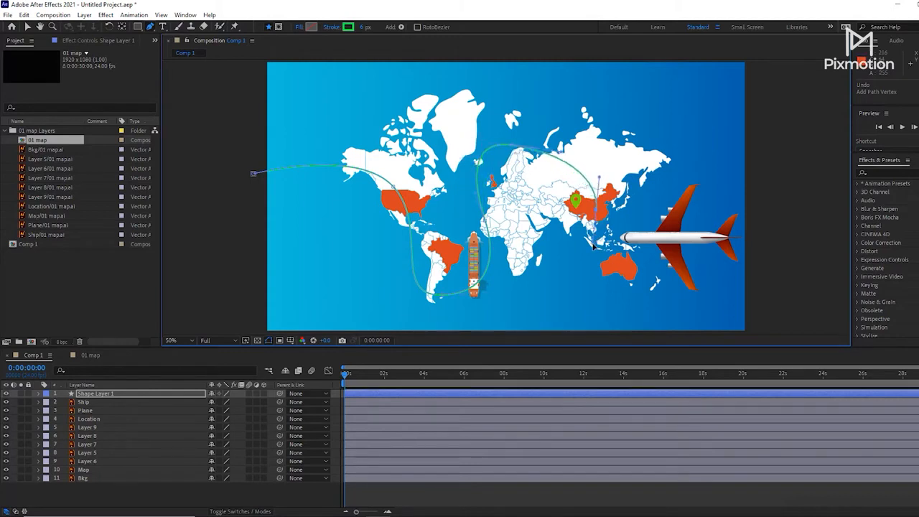
Complete the route with a loop around Australia, end it outside the canvas east of the map, and refine its curve points.
drag(647, 257, 673, 322)
drag(570, 271, 548, 249)
key(ctrl+z)
drag(562, 292, 535, 258)
drag(746, 203, 879, 214)
drag(563, 292, 570, 277)
drag(672, 322, 659, 310)
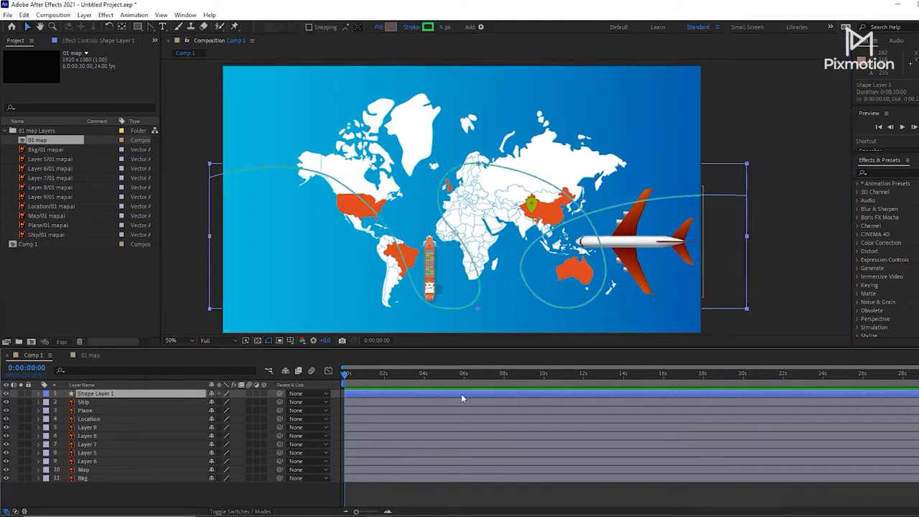
Change the route's stroke colour to orange-yellow with RGB 241, 175, 22.
click(428, 26)
click(501, 218)
click(493, 221)
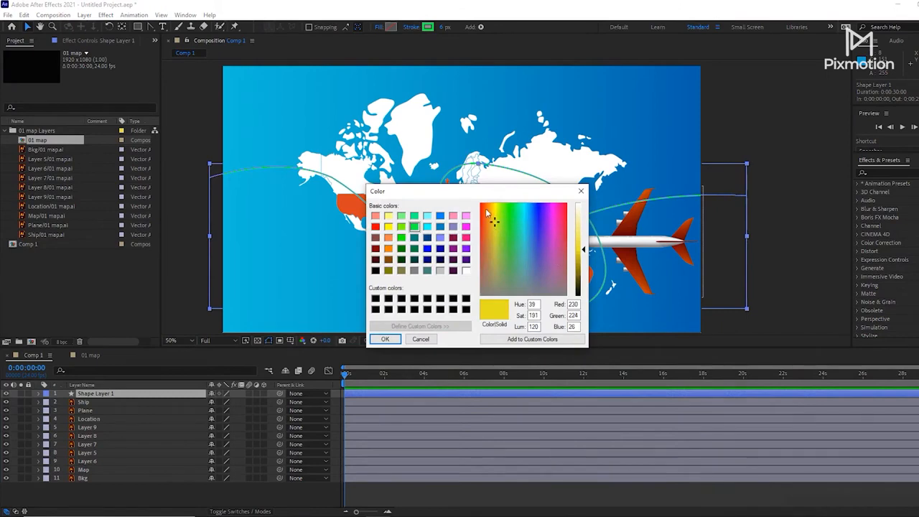
click(491, 211)
click(583, 248)
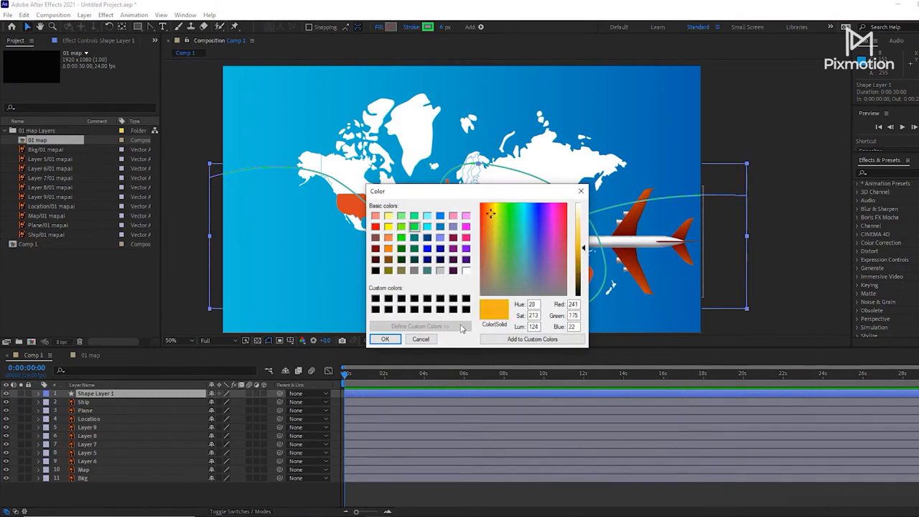
click(385, 339)
click(371, 396)
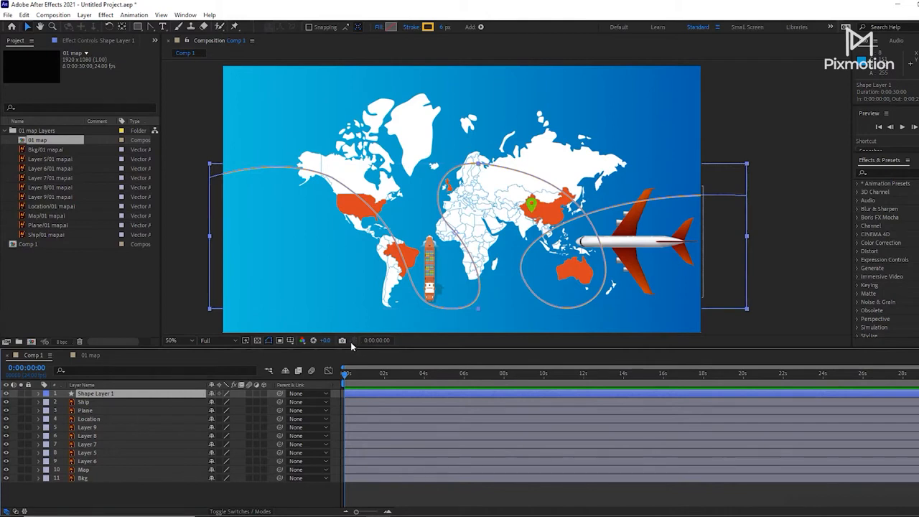
Open the stroke properties of Shape Layer 1 and add a dash and a gap to the route's stroke.
click(39, 393)
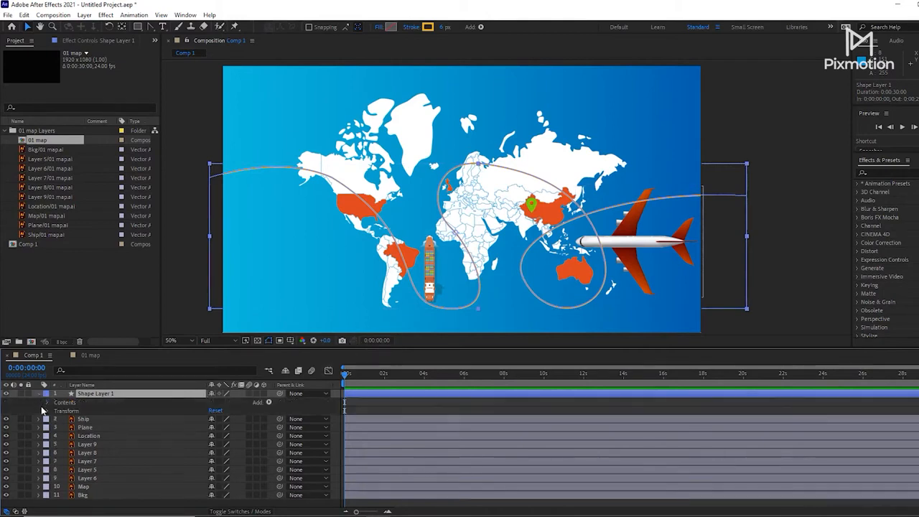
click(49, 403)
click(57, 411)
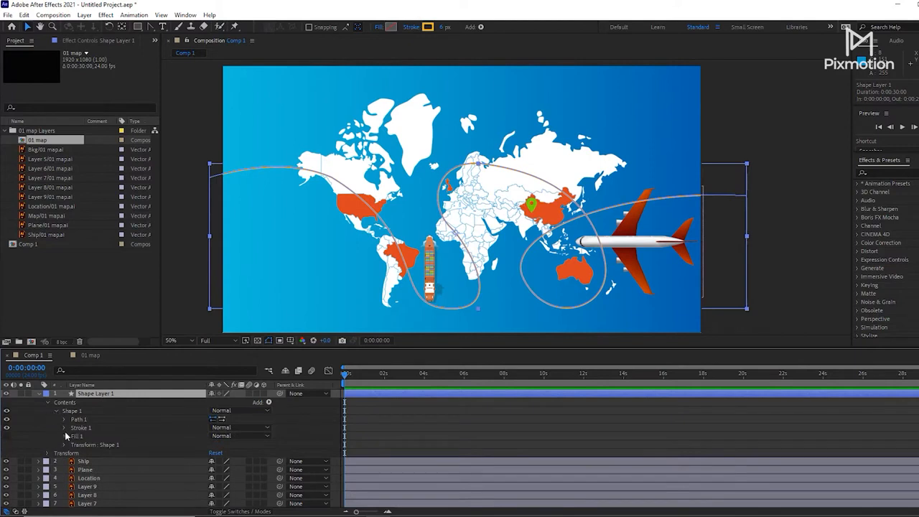
click(64, 427)
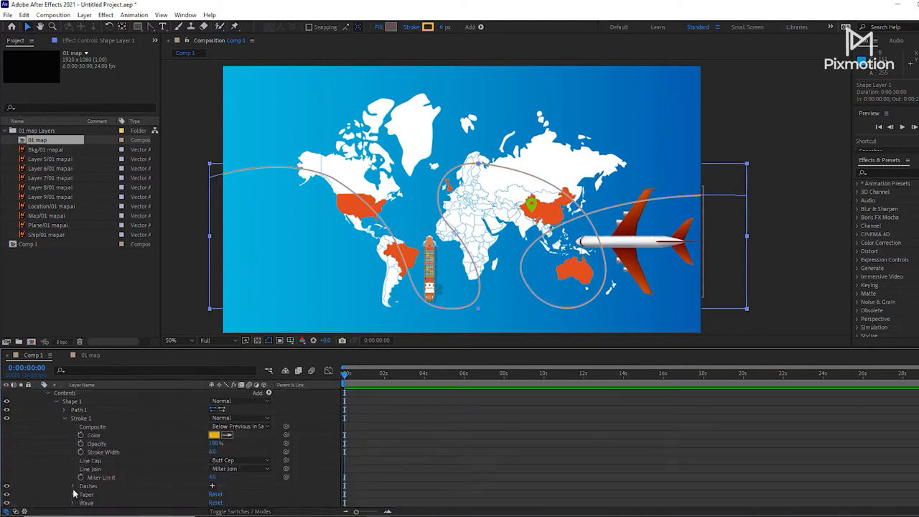
click(212, 487)
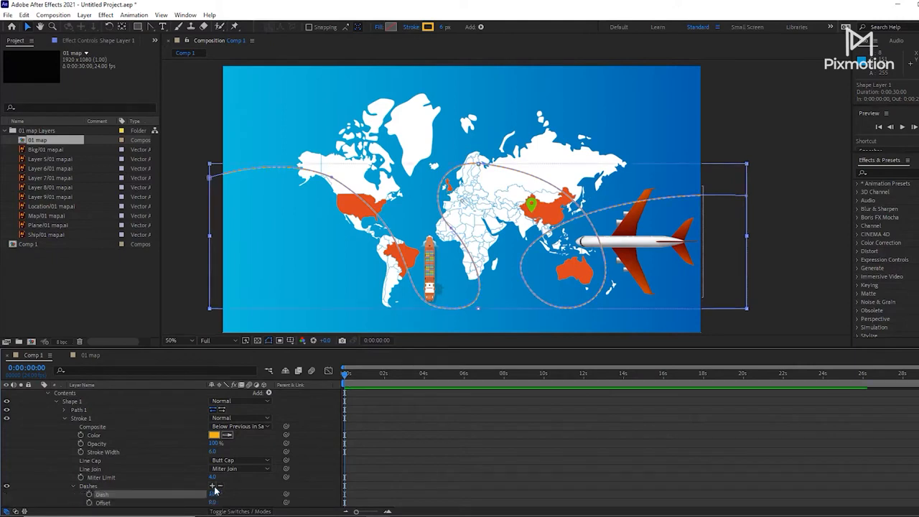
click(212, 487)
Set the stroke's dash length to 18 and its gap to 31.
scroll(296, 474, down, 3)
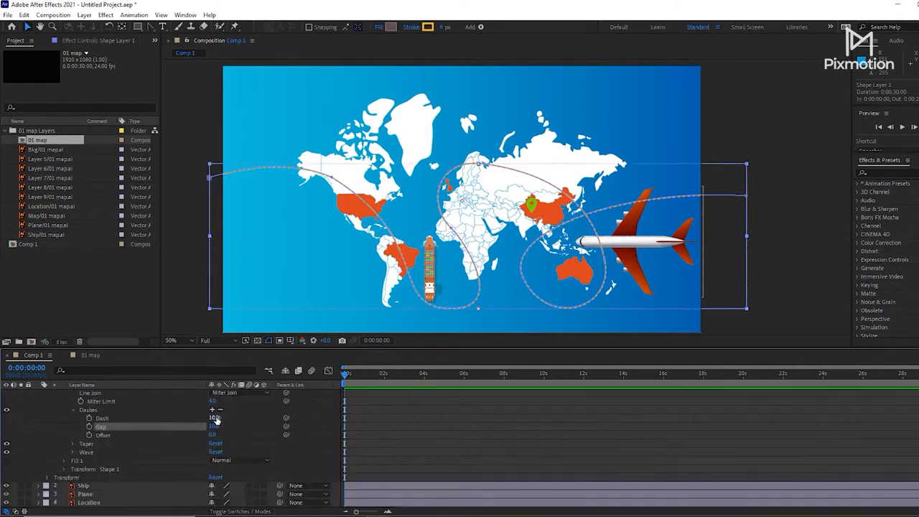
key(period)
drag(371, 277, 460, 129)
key(period)
mouse_move(213, 426)
mouse_down()
mouse_move(223, 428)
mouse_move(219, 417)
mouse_up()
Set the dashed stroke's line cap to Round Cap and collapse the Stroke 1 properties.
scroll(219, 417, up, 2)
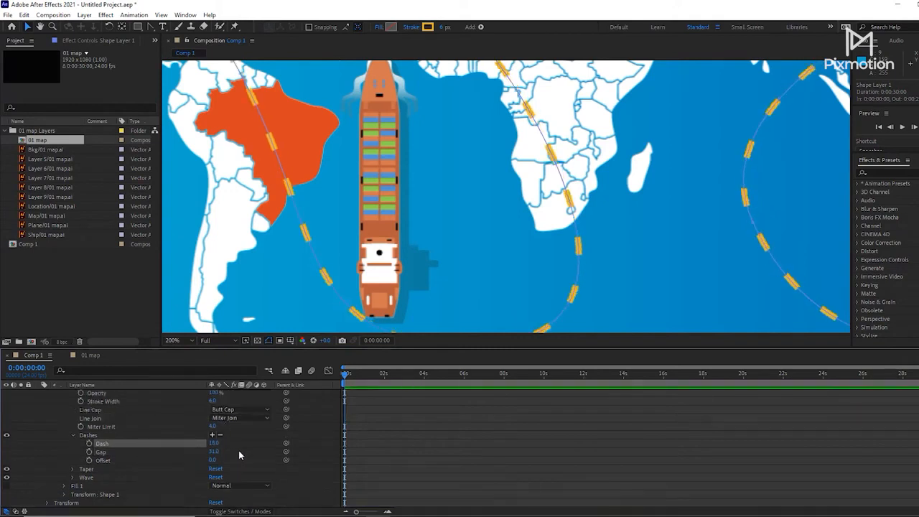
click(244, 409)
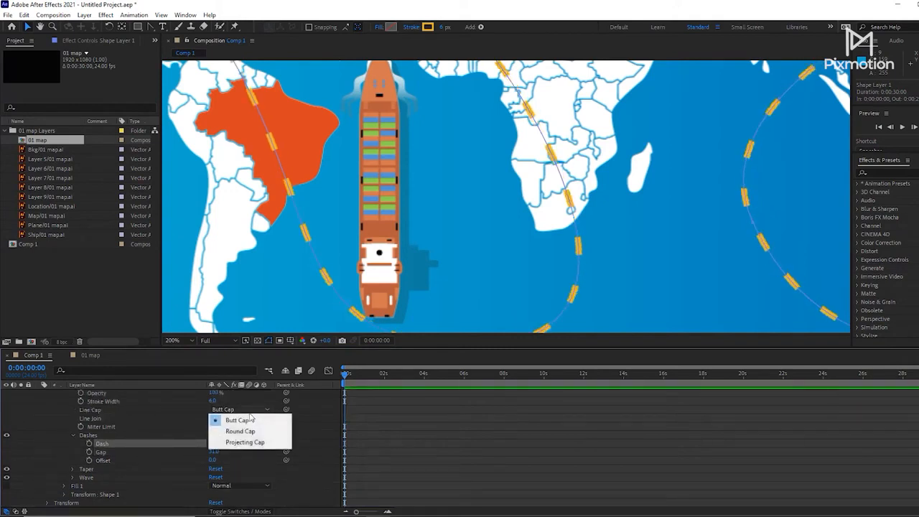
click(237, 431)
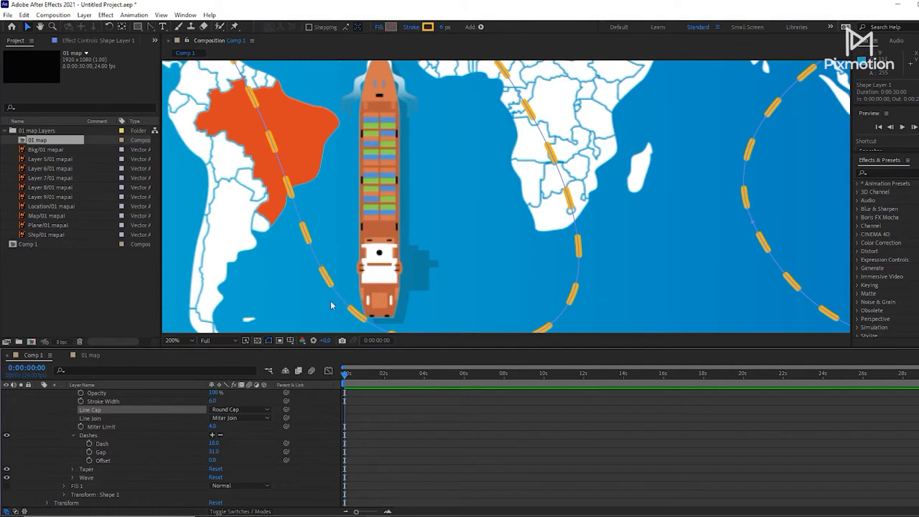
scroll(367, 234, down, 4)
scroll(80, 415, up, 1)
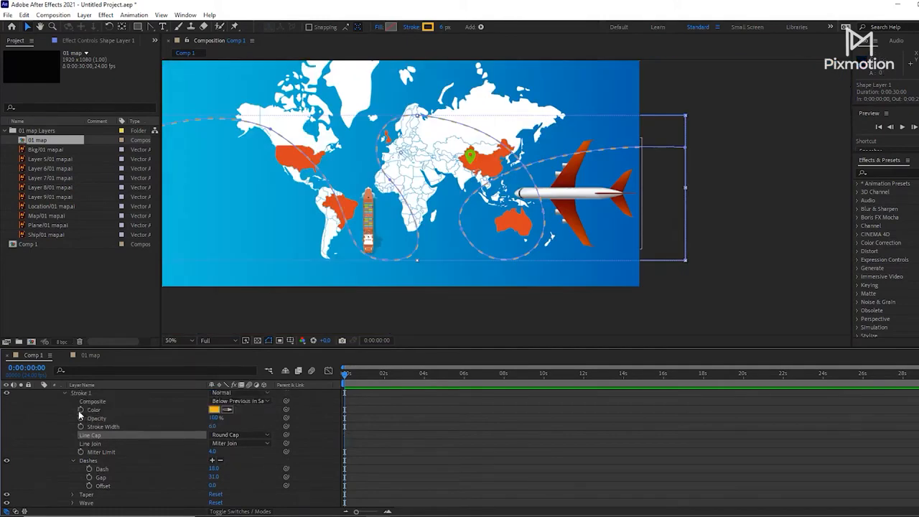
scroll(69, 426, up, 1)
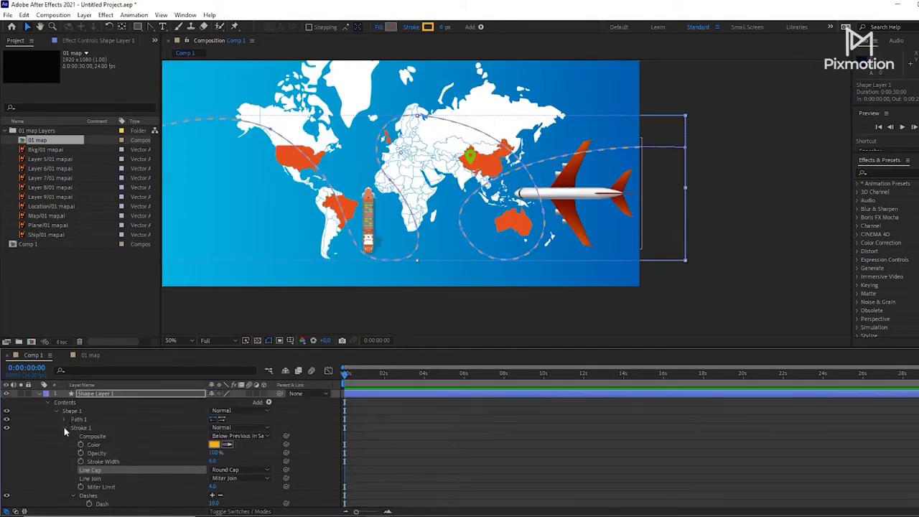
click(64, 428)
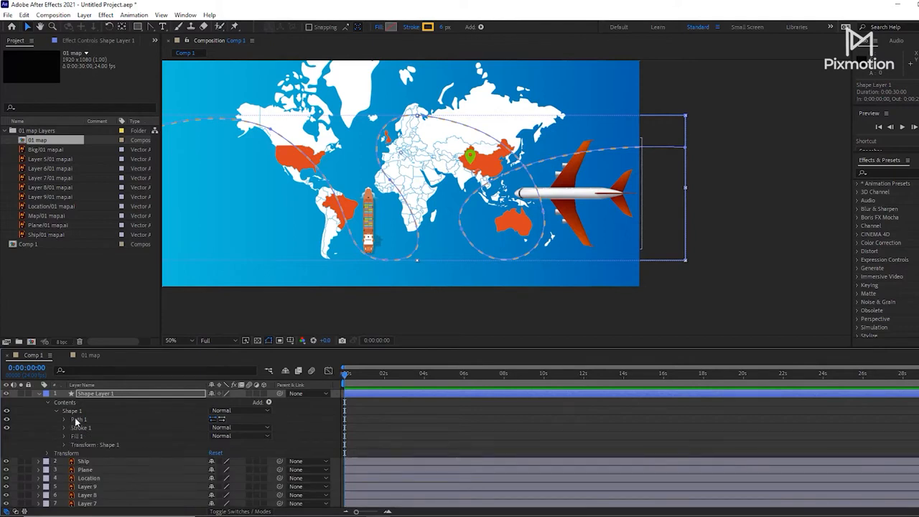
Copy the Path property of Path 1 in Shape Layer 1 and collapse the layer.
click(75, 420)
click(64, 419)
click(94, 428)
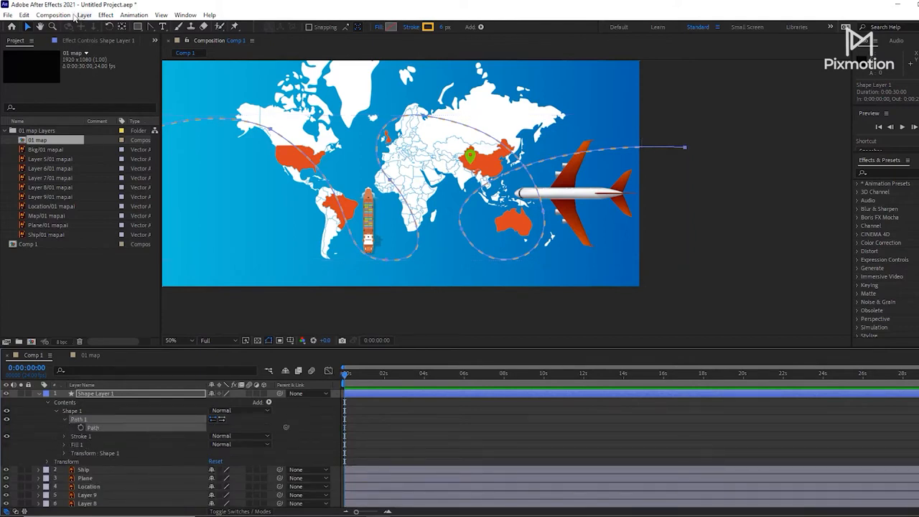
click(24, 14)
click(43, 76)
click(39, 394)
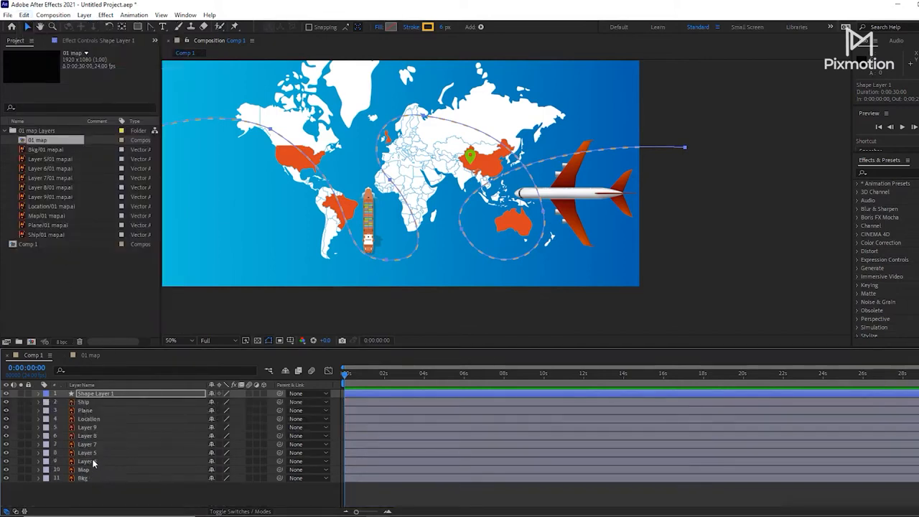
Paste the copied route path onto the Plane layer's Position property at the start of the timeline.
click(95, 412)
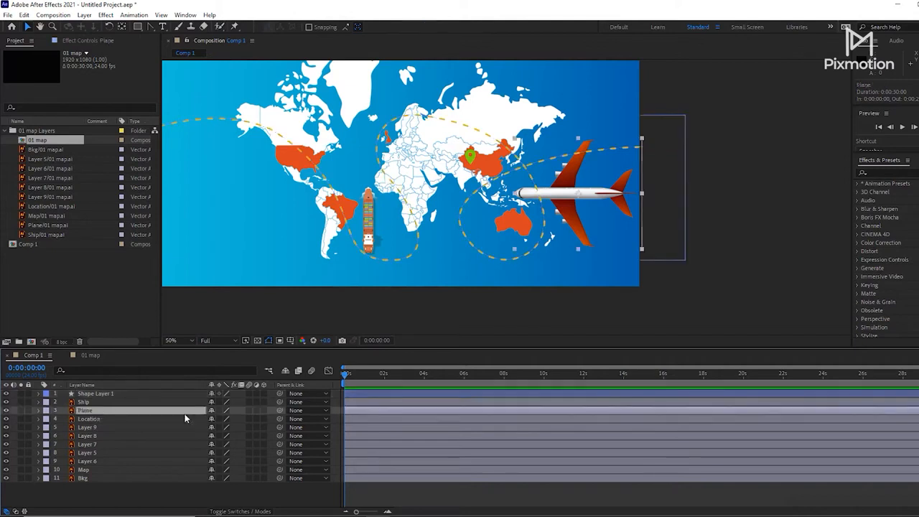
click(43, 415)
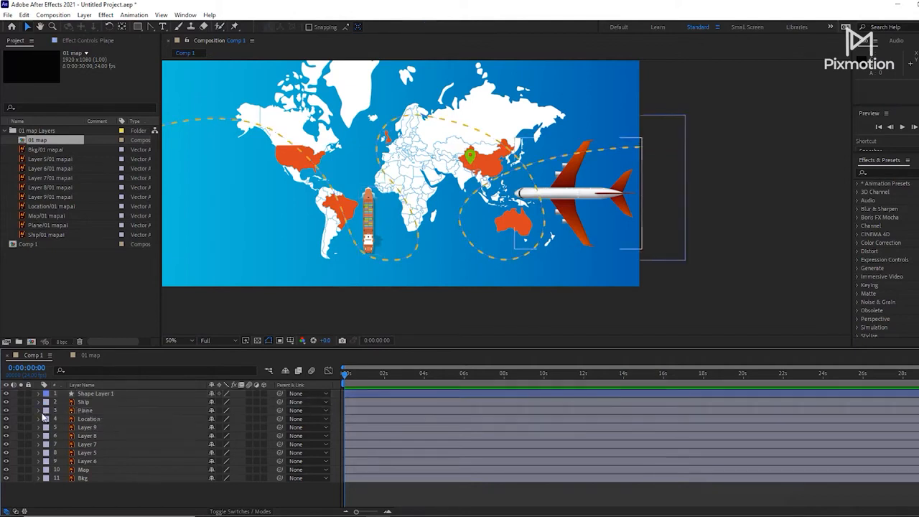
click(40, 411)
click(47, 421)
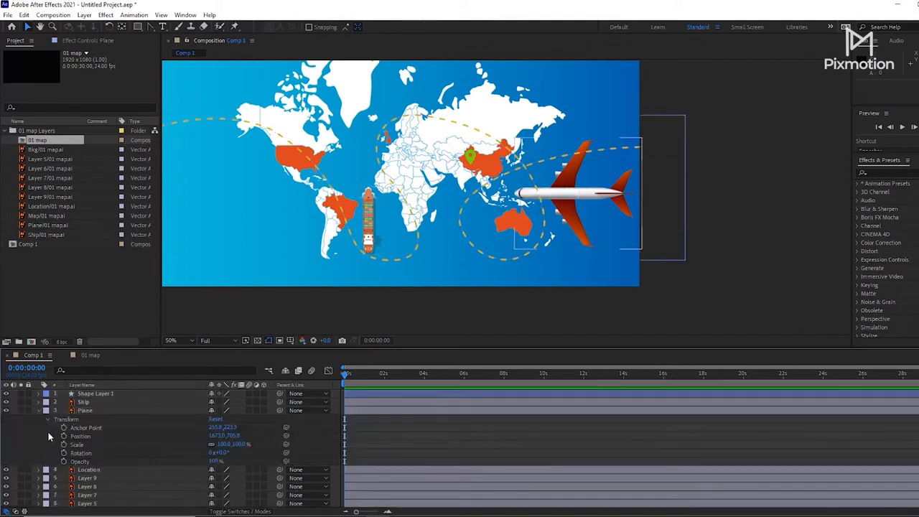
click(72, 437)
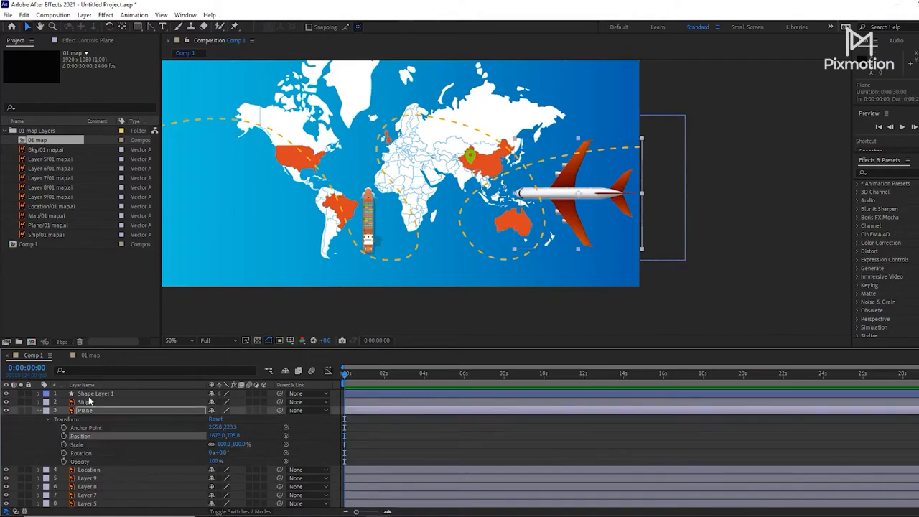
click(24, 15)
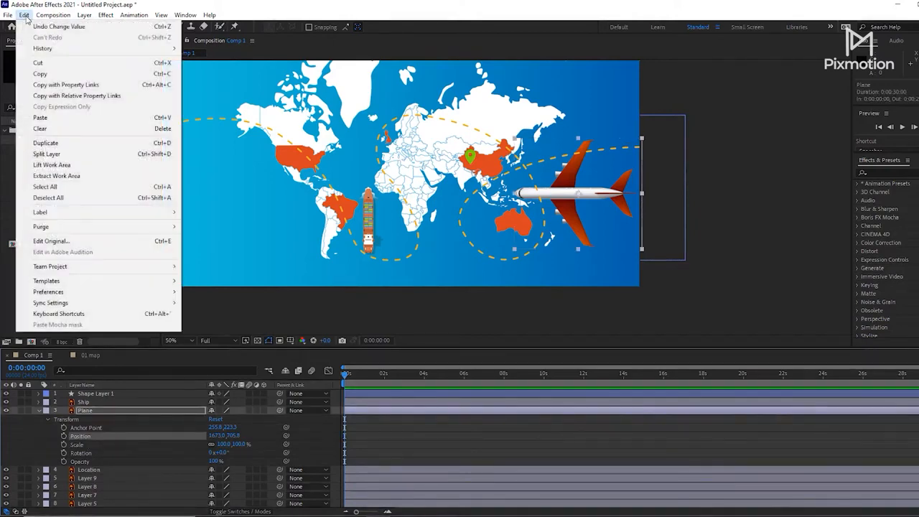
click(40, 117)
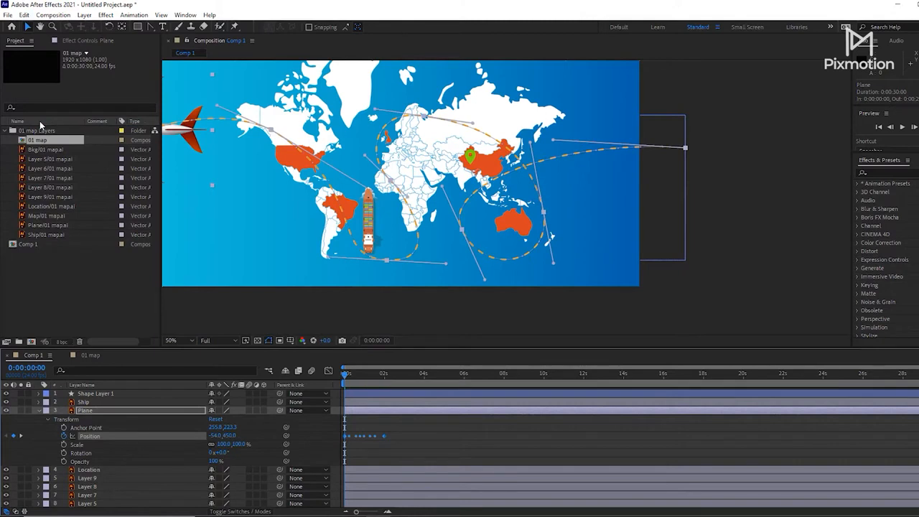
Scale the Plane layer down to 38% and set its rotation to 209°, checking its fit along the route.
drag(342, 378, 354, 374)
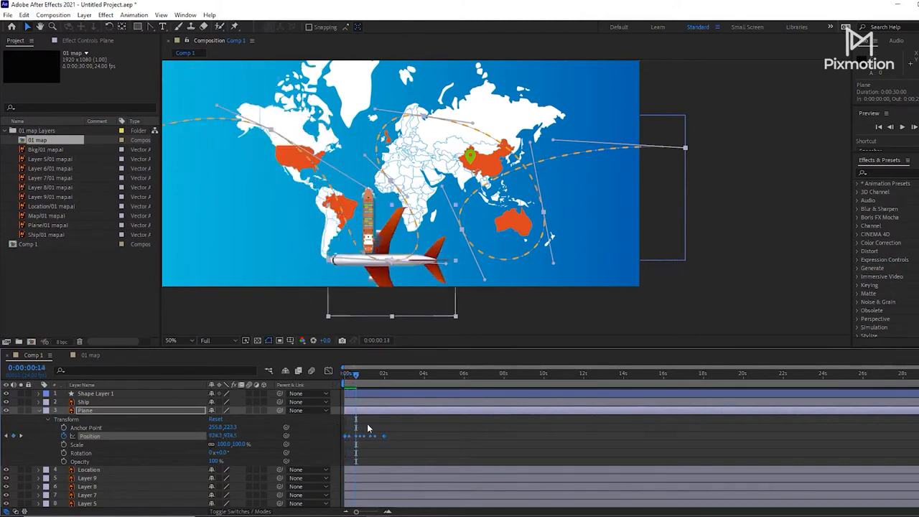
drag(231, 443, 208, 443)
drag(354, 380, 366, 377)
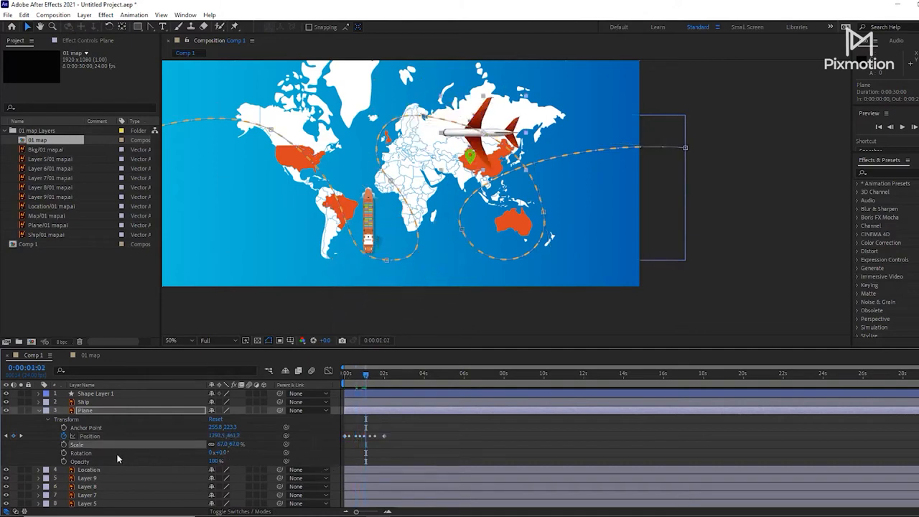
drag(221, 453, 342, 467)
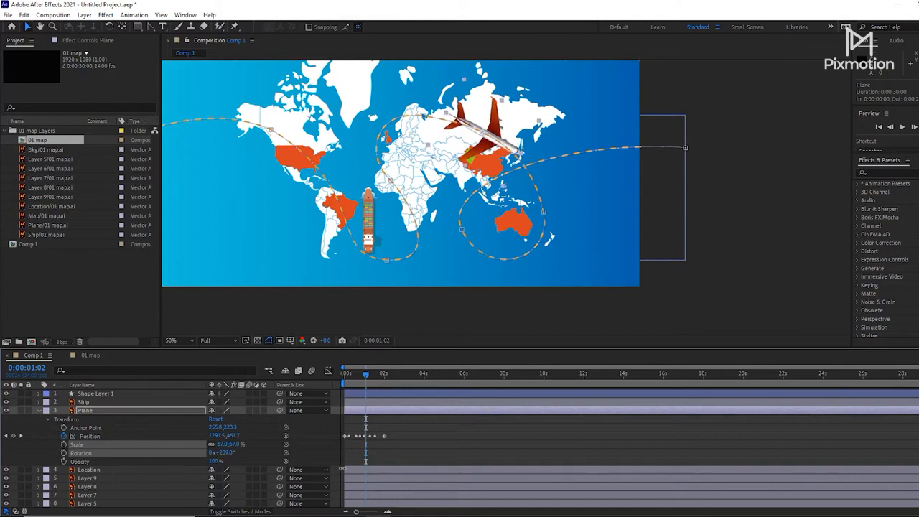
drag(228, 443, 208, 445)
Stretch the Plane's Position keyframes proportionally so that the last one falls at about 8 seconds.
drag(405, 433, 342, 446)
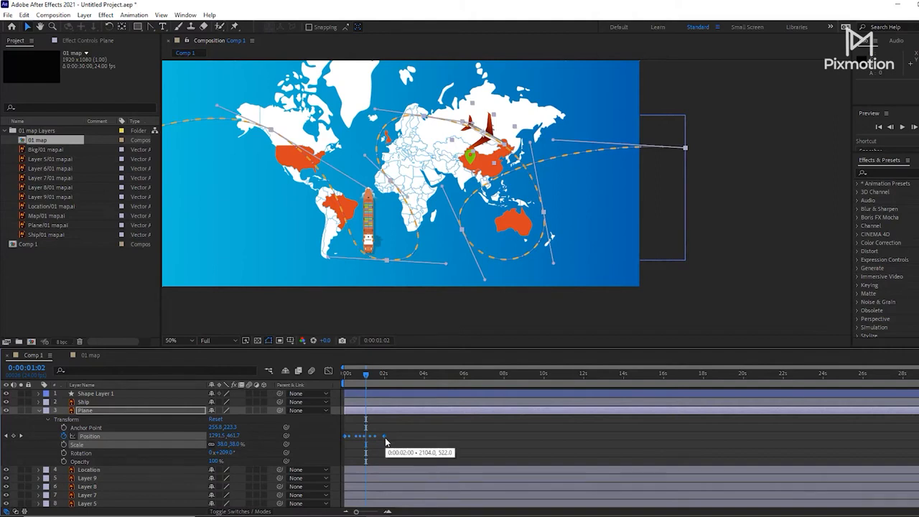
drag(386, 441, 466, 442)
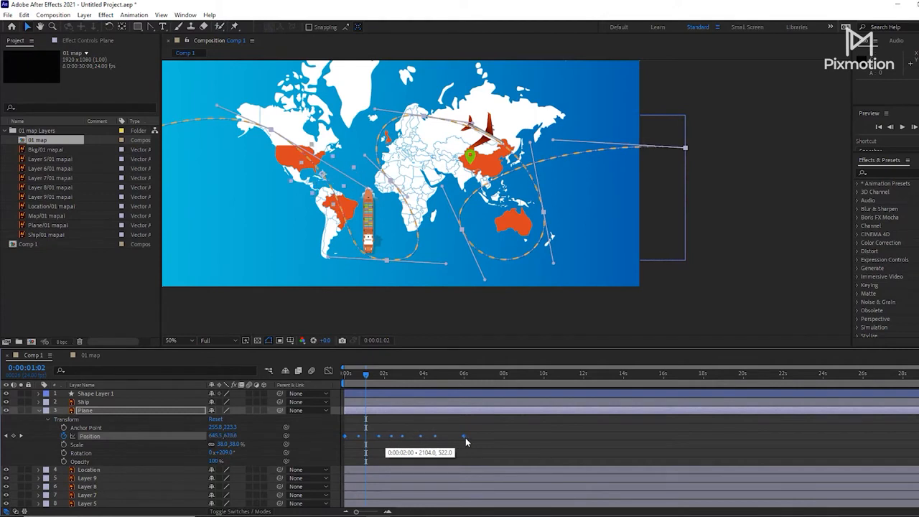
drag(465, 437, 501, 440)
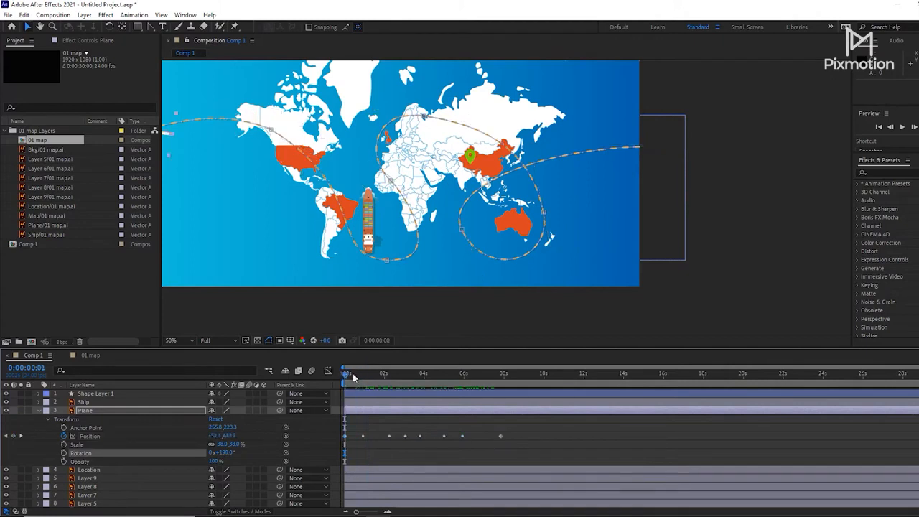
Set the Plane layer's auto-orientation to Orient Along Path.
drag(352, 376, 377, 417)
right_click(377, 416)
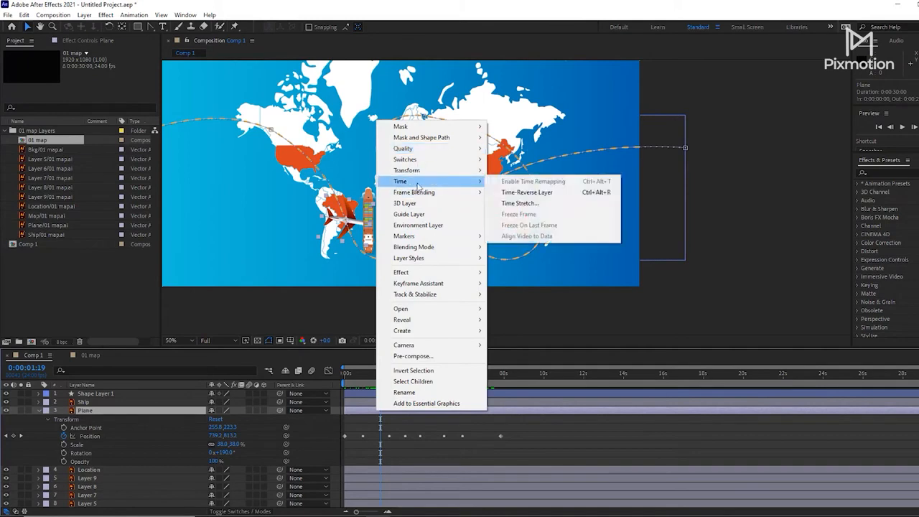
mouse_move(419, 175)
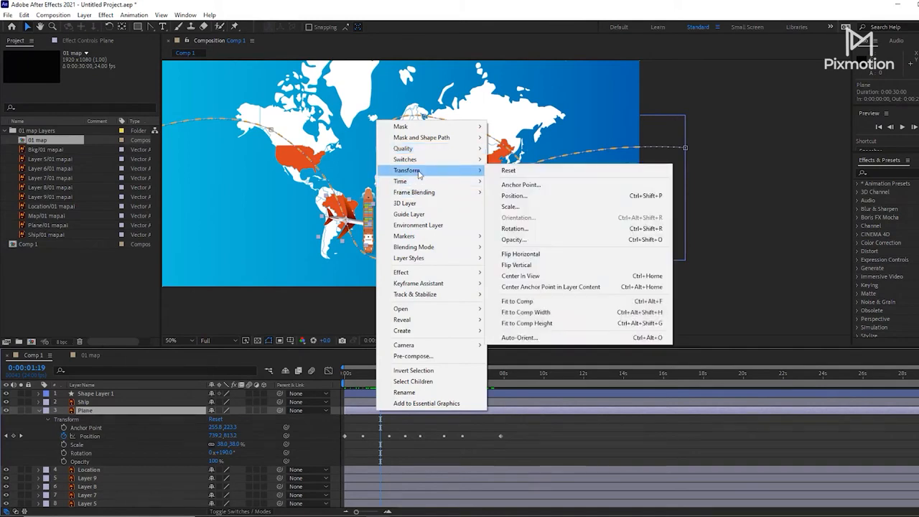
click(535, 343)
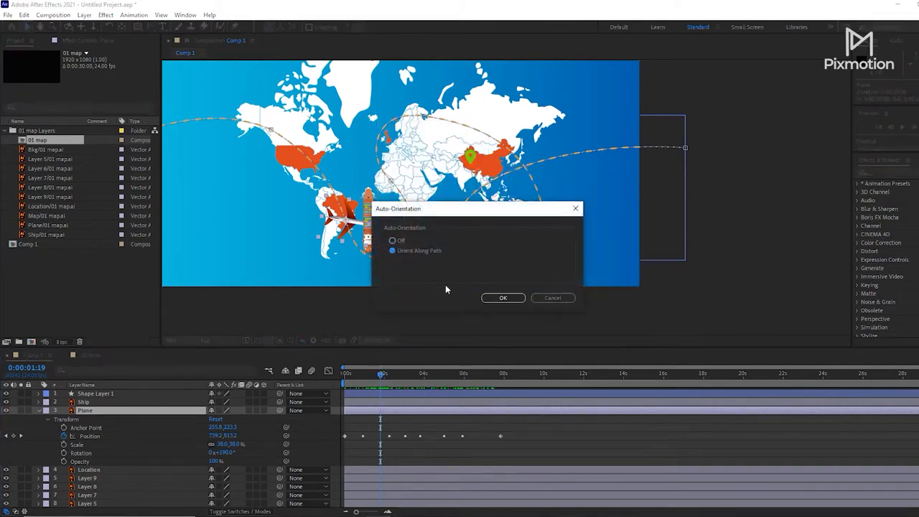
click(502, 297)
Check the plane's heading along the route up to 0:00:06:23 and set the Plane layer's rotation to 180°.
key(Page_Down)
drag(343, 379, 483, 342)
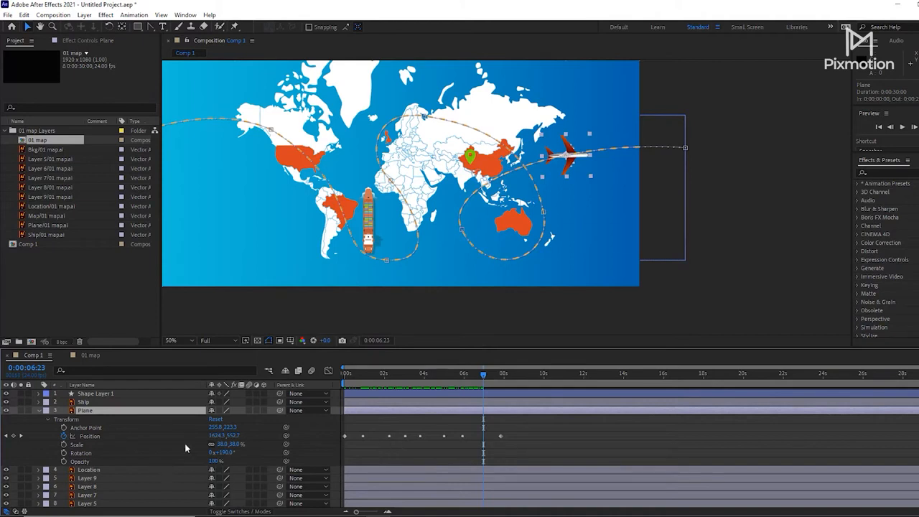
scroll(229, 451, down, 9)
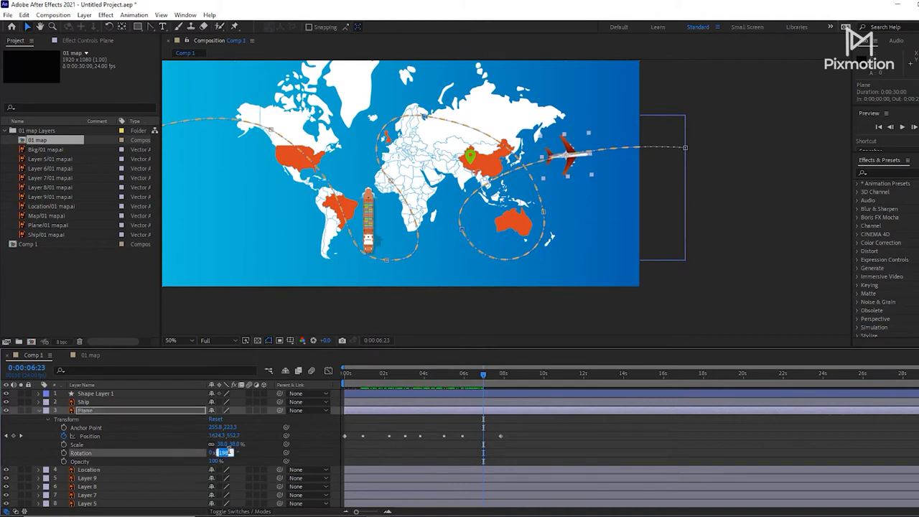
Move the current time to the Plane's second Position keyframe at 0:00:00:22.
drag(479, 373, 363, 431)
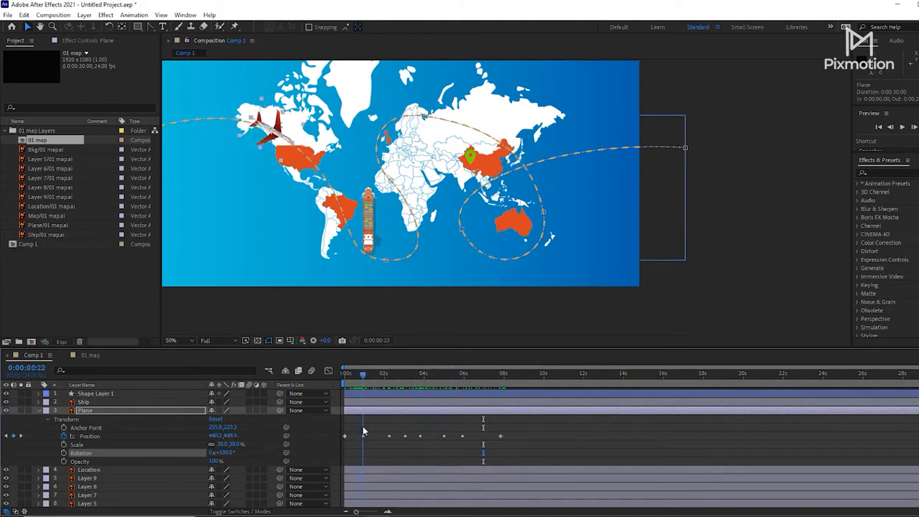
click(363, 470)
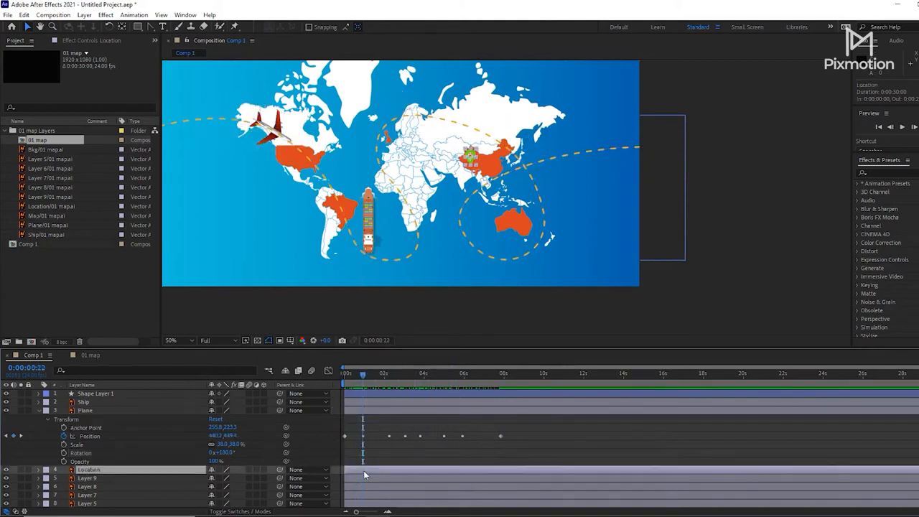
drag(362, 375, 360, 382)
Collapse the Plane layer's properties and set the Location layer's label colour to Fuchsia.
click(39, 411)
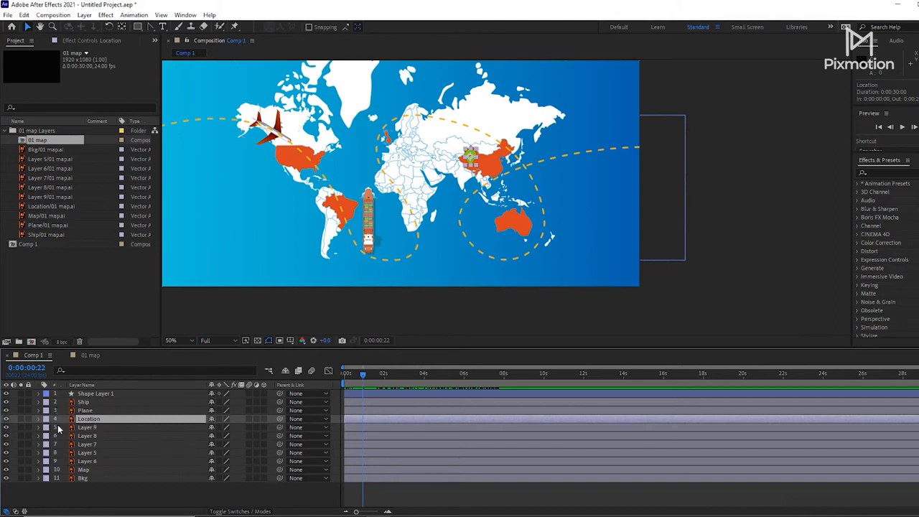
click(47, 422)
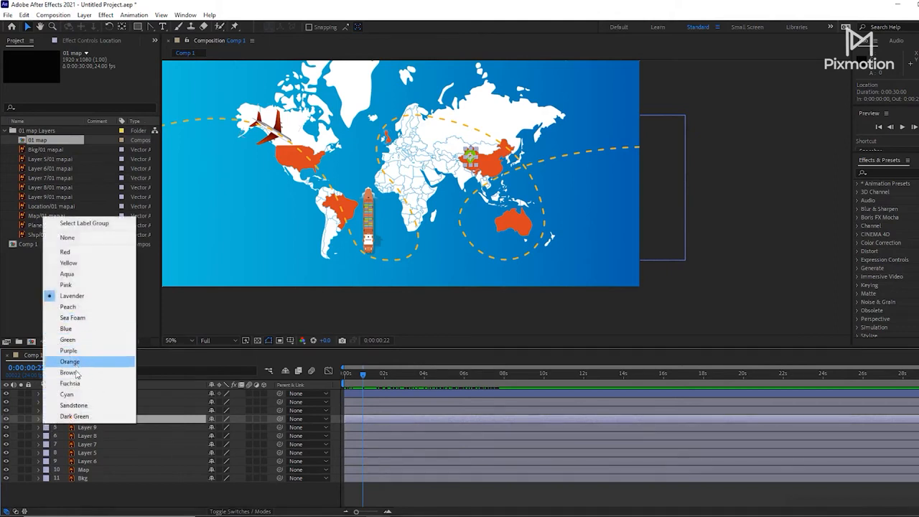
click(73, 386)
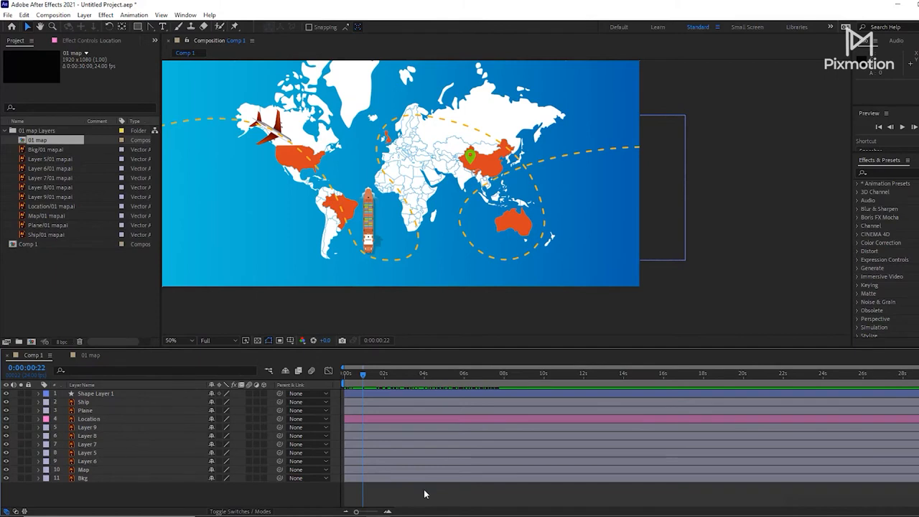
Reduce the Map layer's opacity to 57%.
drag(300, 125, 412, 187)
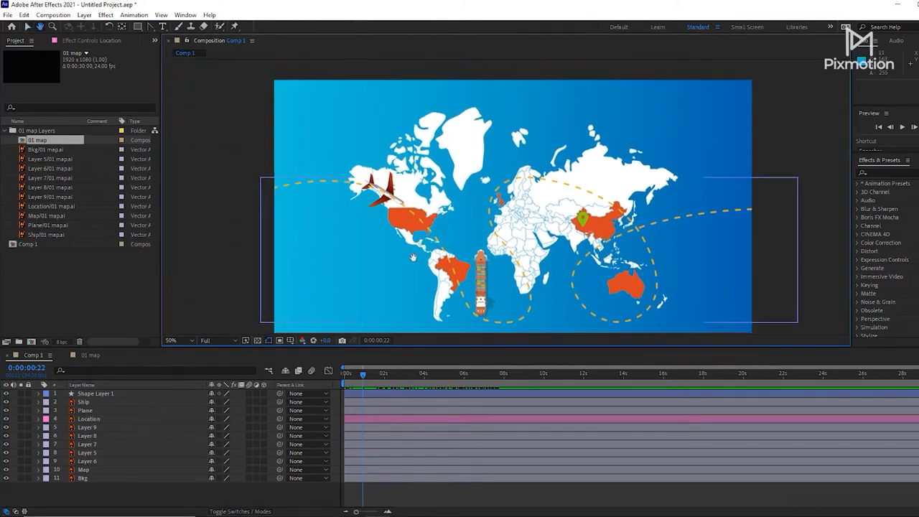
click(100, 431)
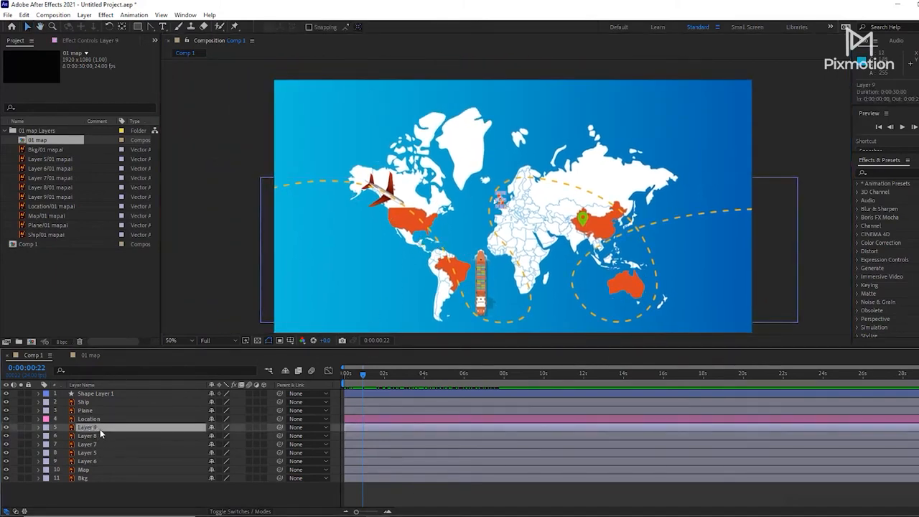
click(113, 472)
key(t)
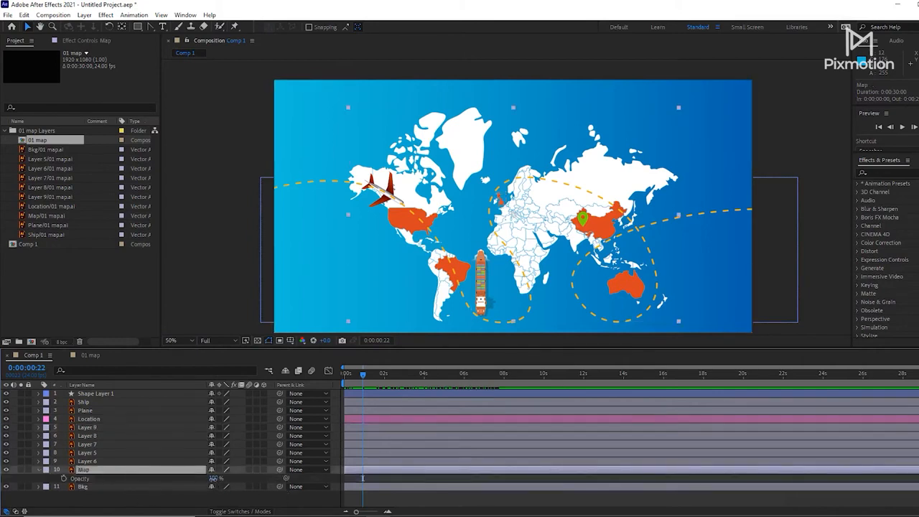
mouse_move(213, 478)
mouse_down()
mouse_move(187, 479)
mouse_move(195, 478)
mouse_up()
key(Return)
click(381, 479)
Reveal the Plane layer's Position keyframes and align the current time with its second keyframe at 0:00:00:22.
mouse_move(348, 378)
mouse_down()
mouse_move(326, 380)
mouse_move(363, 379)
mouse_up()
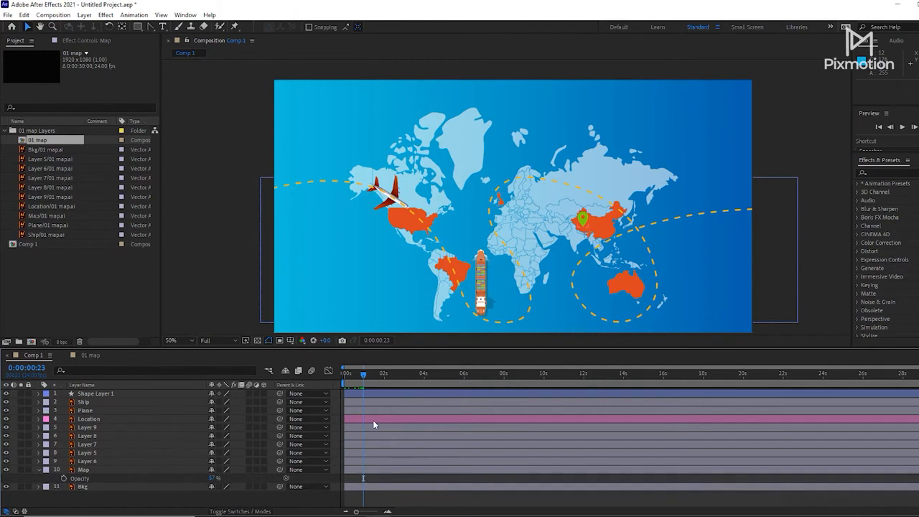
click(373, 419)
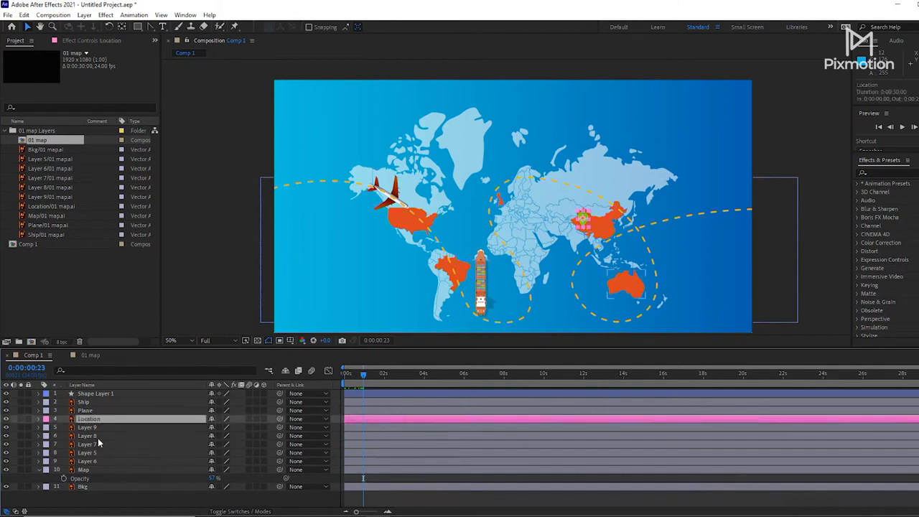
click(101, 410)
key(p)
drag(365, 374, 363, 377)
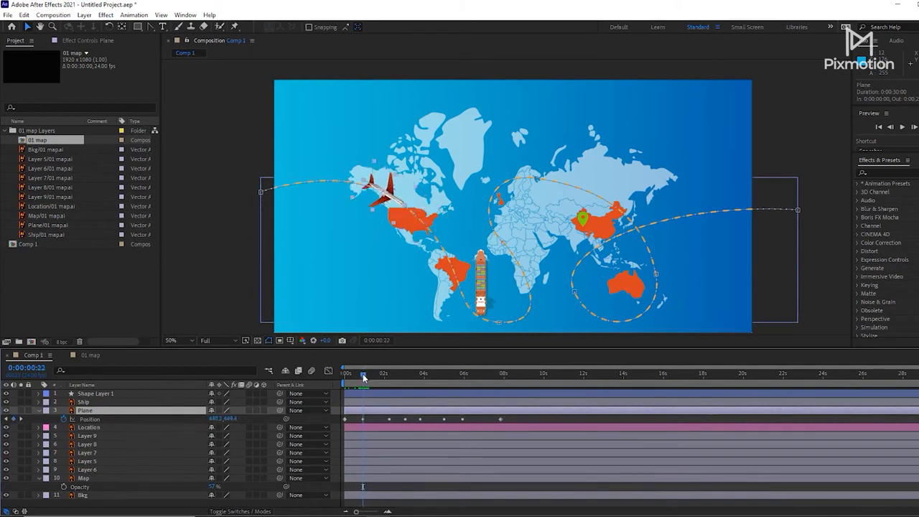
Identify Layer 5 as the United States shape, move it directly below the Location layer and trim its start to 0:00:00:22.
click(100, 437)
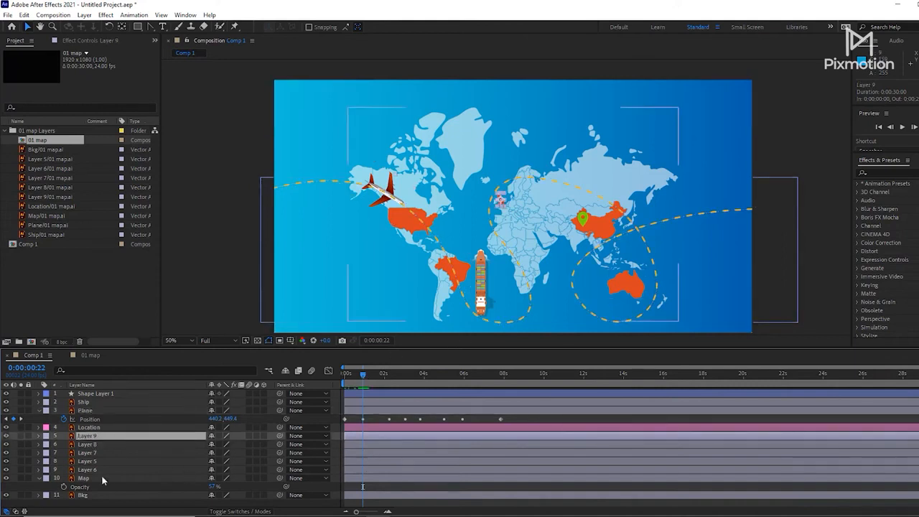
click(99, 470)
click(106, 452)
click(99, 469)
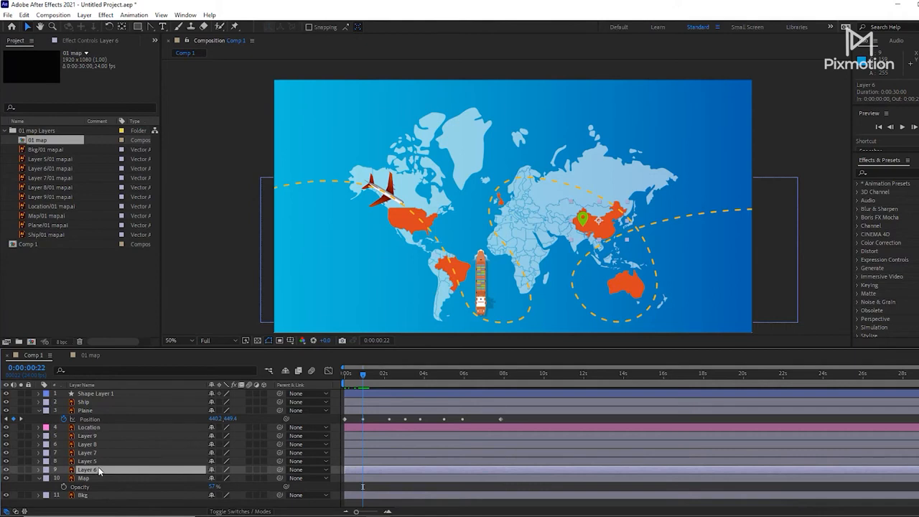
click(95, 435)
key(ctrl+Down)
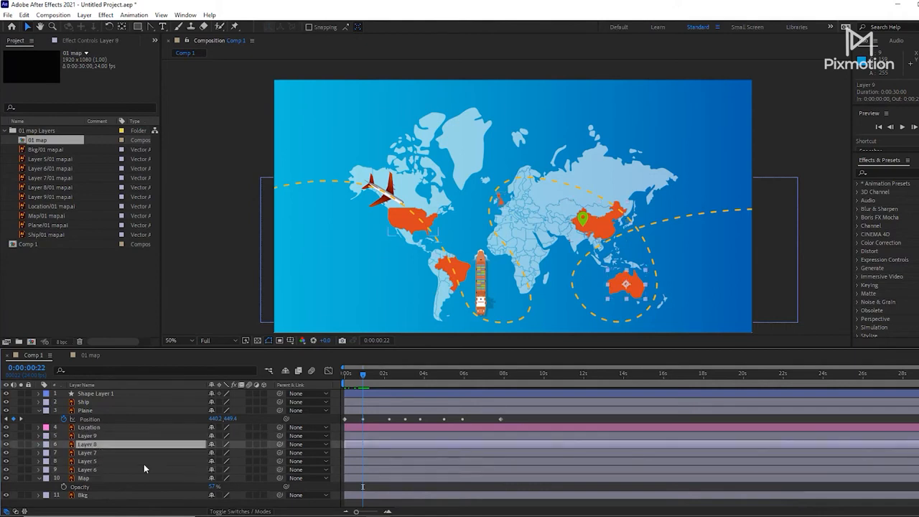
key(ctrl+Down)
key(ctrl+Down)
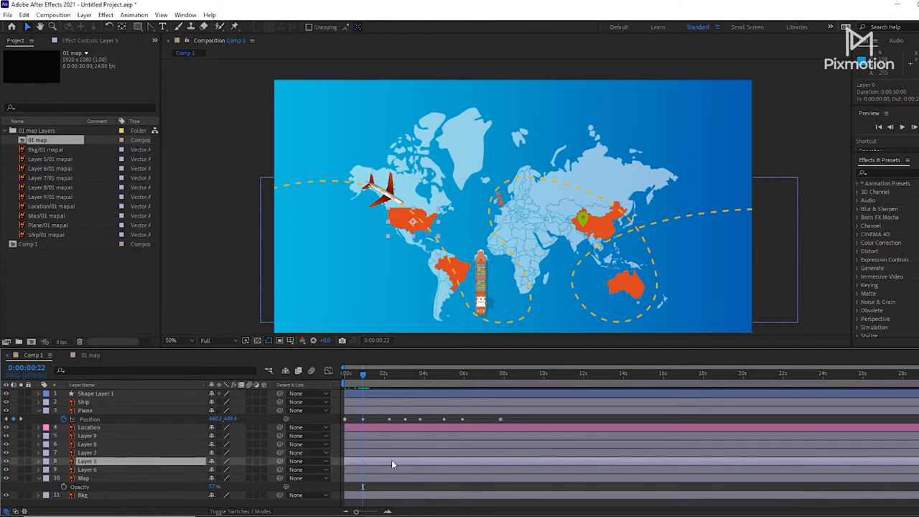
key(ctrl+bracketright)
key(ctrl+bracketright)
key(ctrl+bracketright)
key(alt+bracketleft)
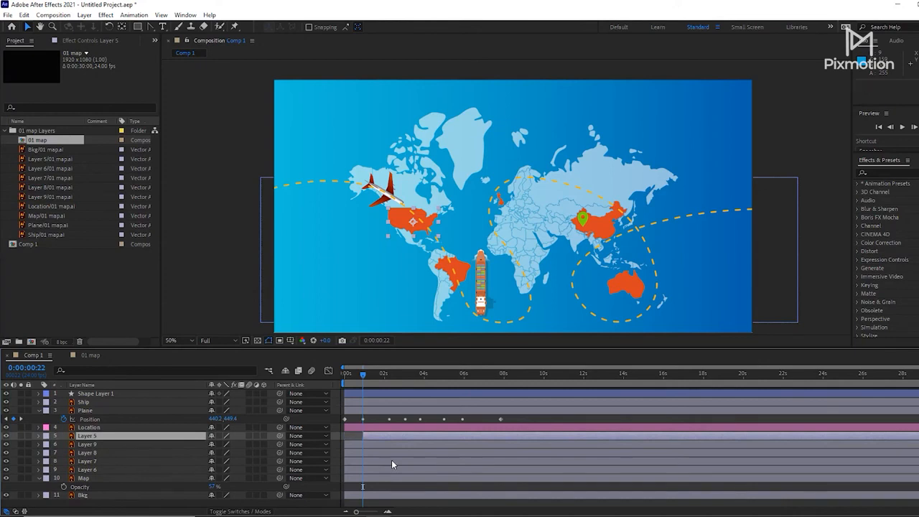
Identify Layer 7 as the Brazil shape, trim its start to 0:00:01:14 and move it directly below the Location layer.
mouse_move(363, 376)
mouse_down()
mouse_move(391, 381)
mouse_move(375, 379)
mouse_up()
click(364, 442)
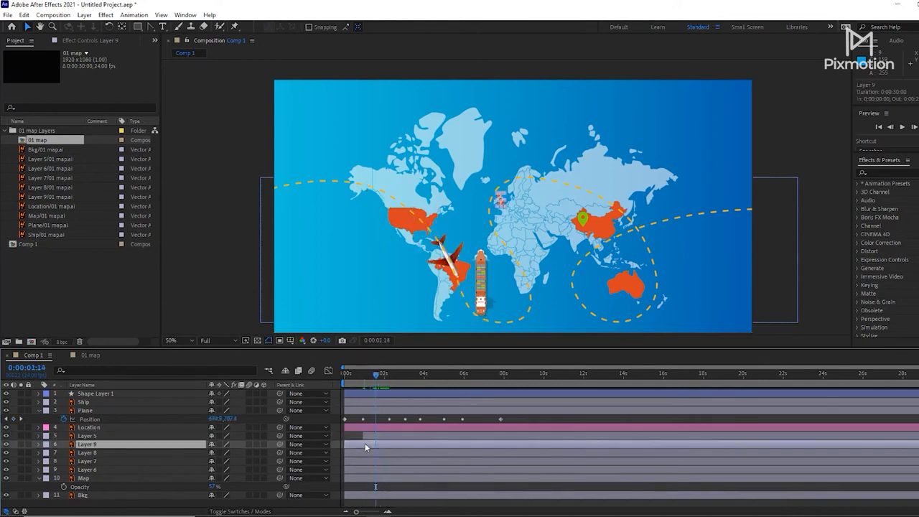
click(368, 454)
click(367, 460)
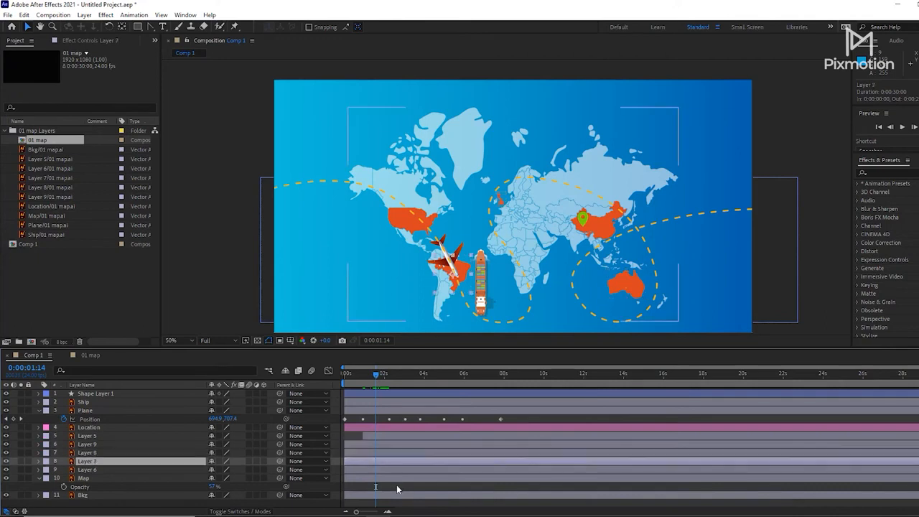
key(alt+bracketleft)
key(ctrl+bracketright)
key(ctrl+bracketright)
key(ctrl+bracketright)
Trim the start of Layer 9, the United Kingdom shape, to 0:00:03:09 and move it directly below the Location layer.
key(space)
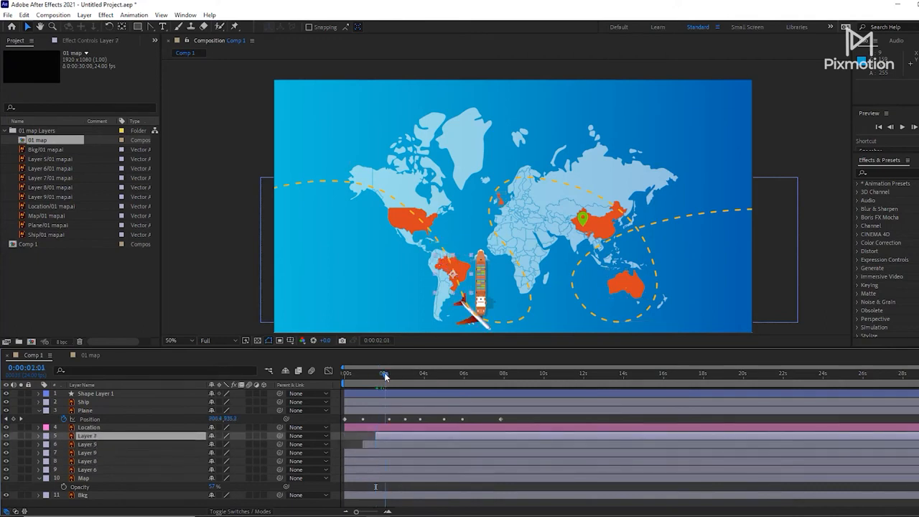
drag(413, 377, 411, 376)
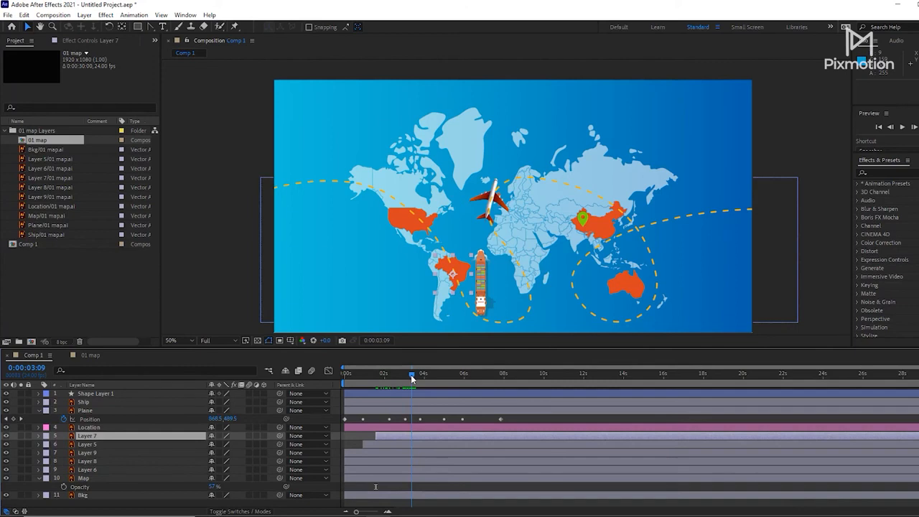
click(390, 453)
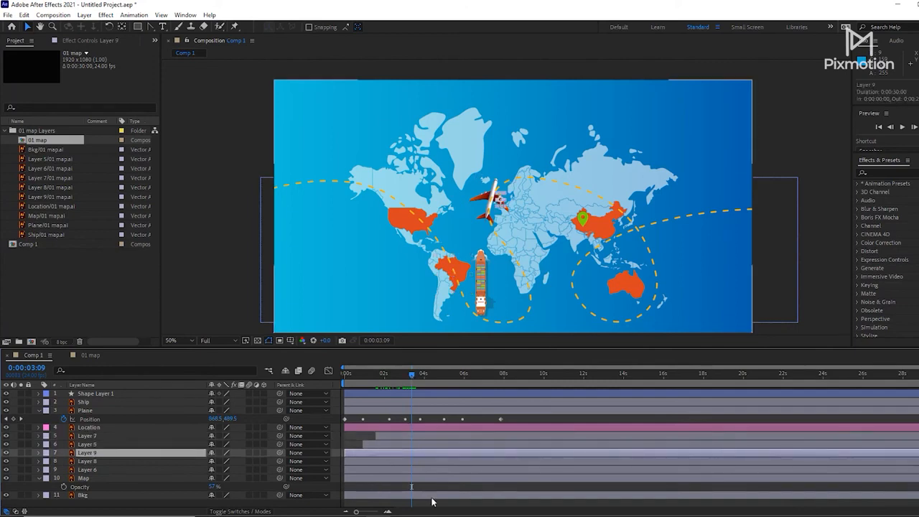
key(alt+bracketleft)
key(ctrl+bracketright)
key(ctrl+bracketright)
Trim the start of Layer 6, the China shape, to 0:00:04:11 and move it directly below the Location layer.
drag(428, 377, 433, 378)
click(379, 461)
click(382, 478)
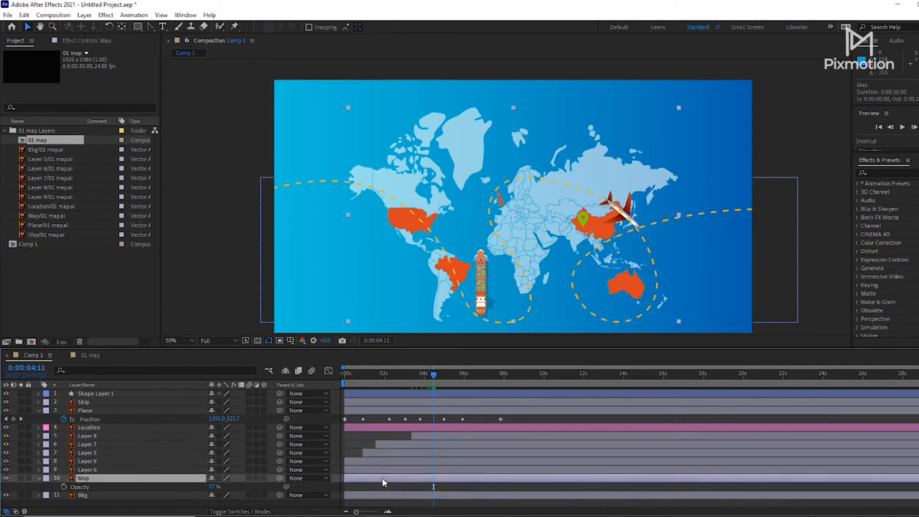
click(379, 469)
key(alt+bracketleft)
key(ctrl+bracketright)
key(ctrl+bracketright)
key(ctrl+bracketright)
key(ctrl+bracketright)
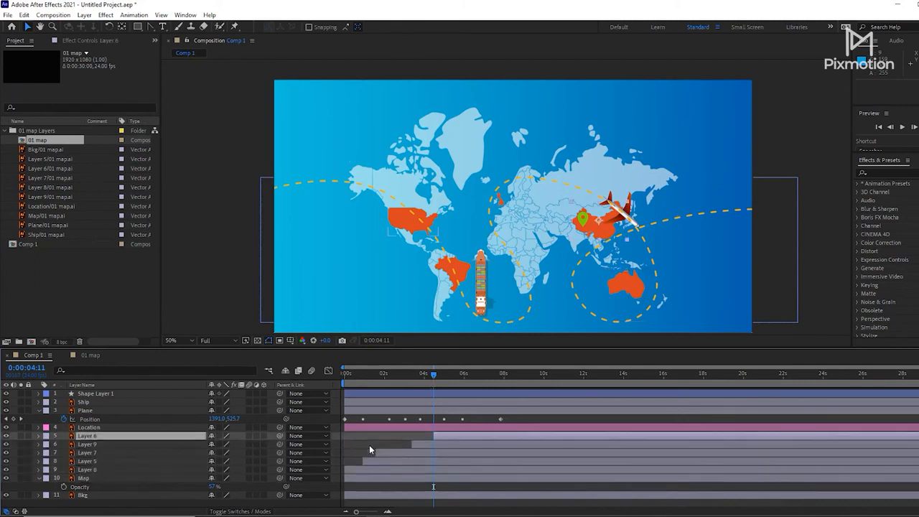
Trim the start of Layer 8, the Australia shape, to 0:00:05:07 and move it directly below the Location layer.
click(438, 375)
drag(439, 377, 450, 375)
click(371, 478)
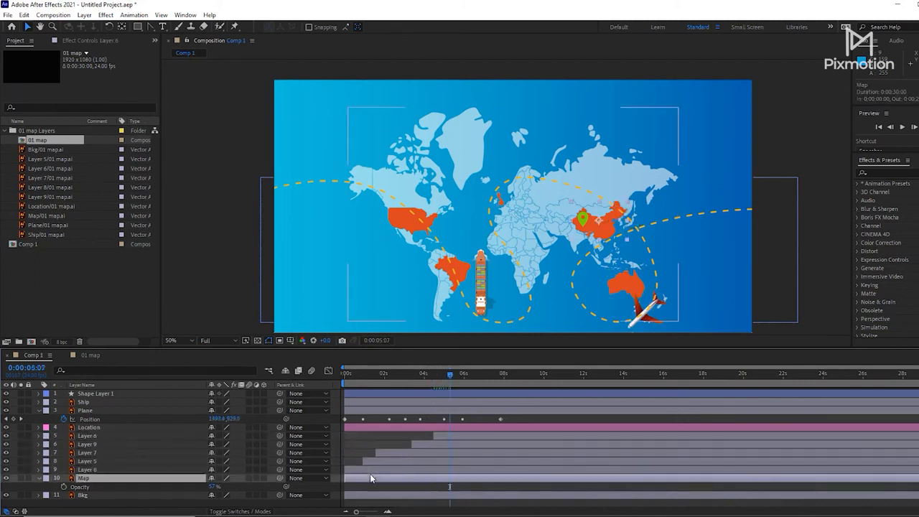
click(375, 470)
key(alt+bracketleft)
key(ctrl+bracketright)
key(ctrl+bracketright)
key(ctrl+bracketright)
key(ctrl+bracketright)
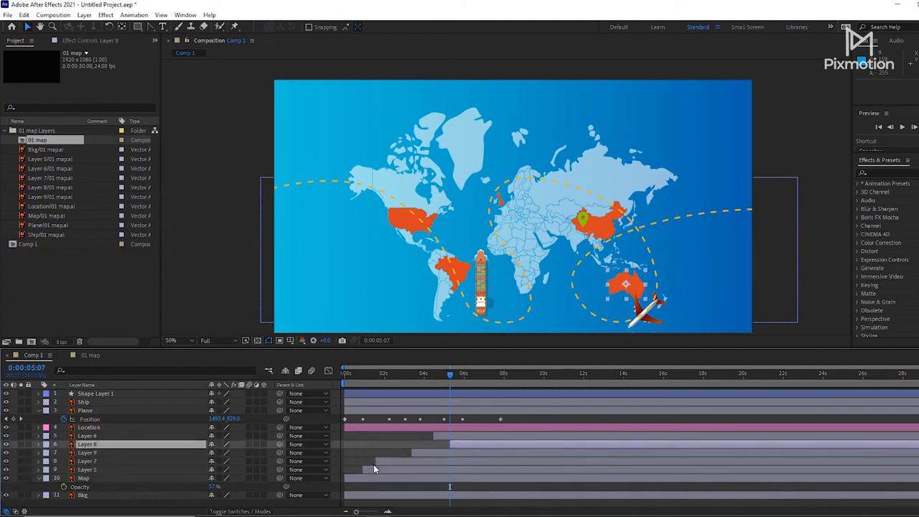
Add an Opacity keyframe of 100% to Layer 5, the United States shape, at 0:00:00:22.
drag(450, 375, 363, 368)
click(376, 474)
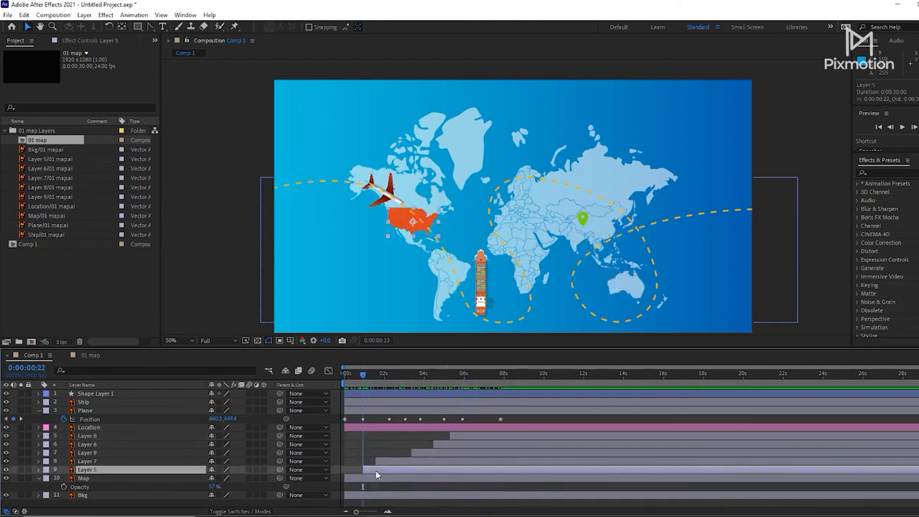
key(t)
click(64, 479)
click(373, 481)
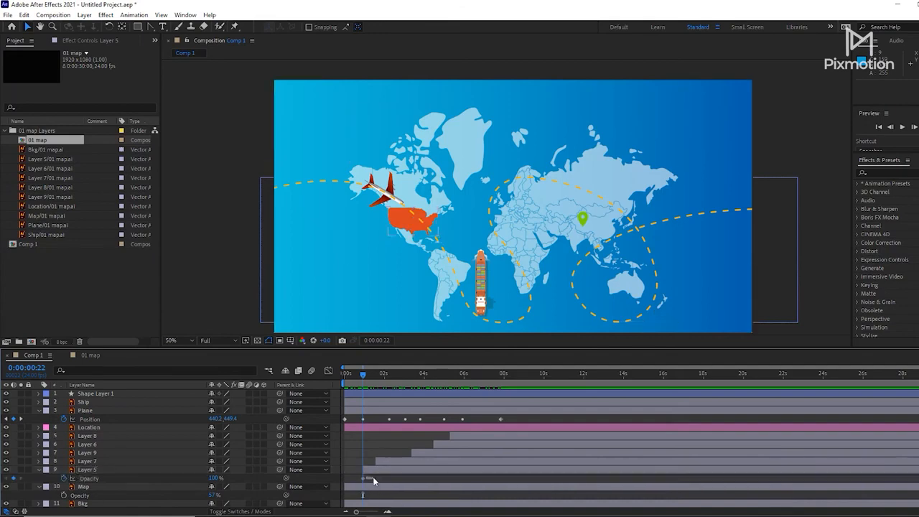
scroll(358, 486, up, 2)
click(376, 478)
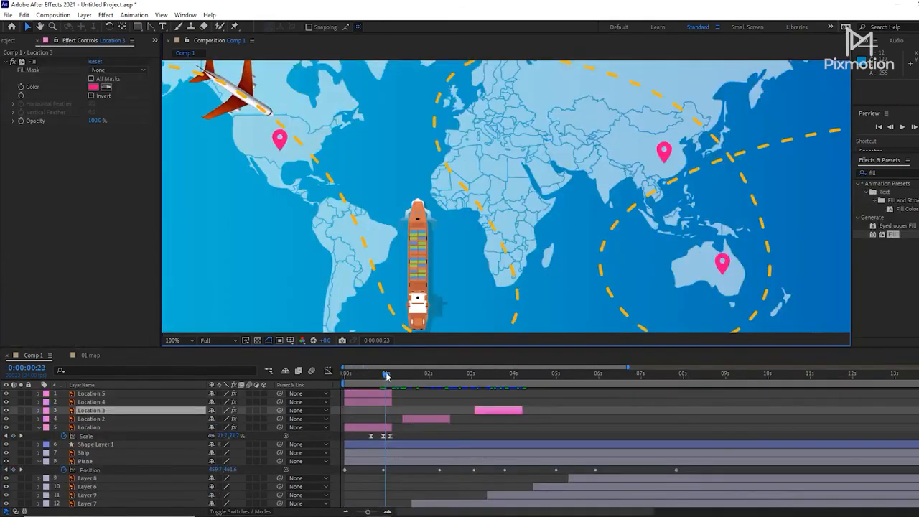
Shift the Location 2 layer earlier so it starts at 0:00:00:12 and ends where the Brazil shape appears.
drag(386, 375, 413, 375)
drag(435, 419, 399, 418)
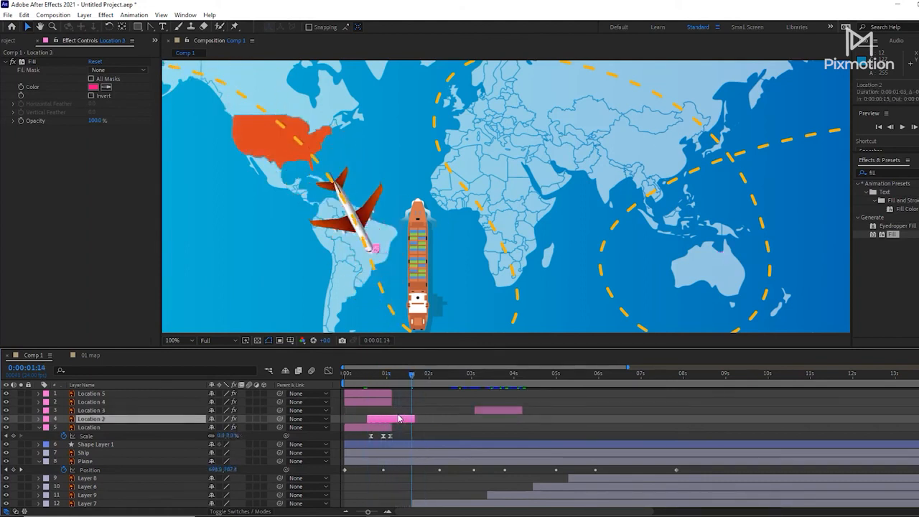
click(343, 375)
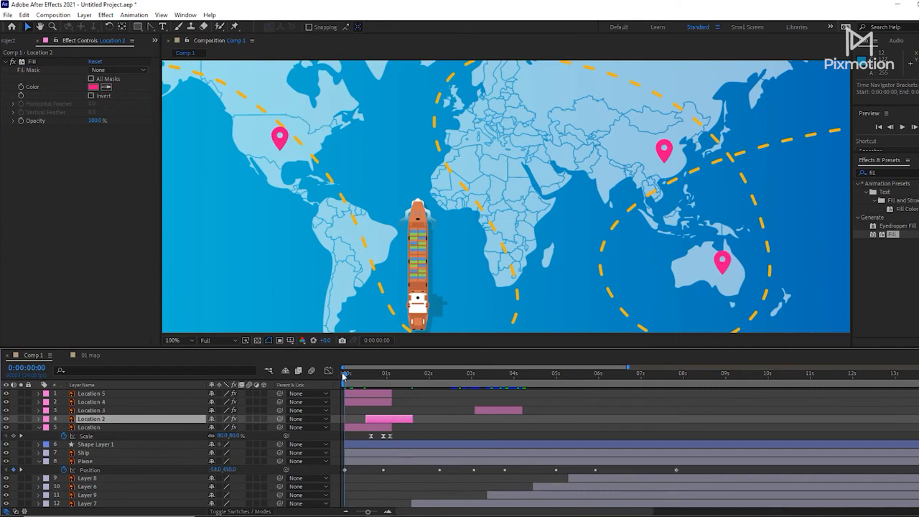
Shift the Location 3 layer to end just before the United Kingdom shape appears, and the Location 4 layer to start at 0:00:03:07.
drag(344, 375, 481, 375)
click(474, 375)
drag(500, 413, 461, 412)
drag(460, 375, 526, 375)
drag(373, 404, 515, 404)
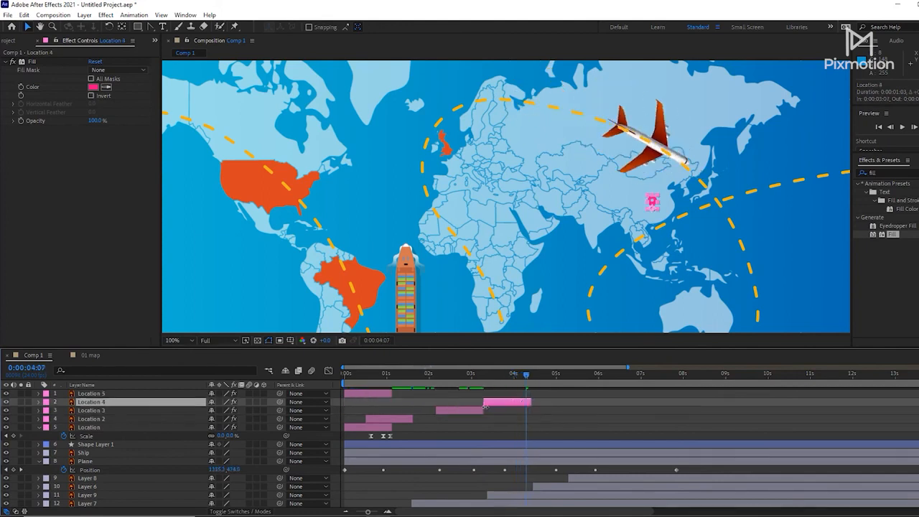
Shift the Location 5 layer to start at 0:00:04:00 so it ends as the plane reaches Australia.
drag(524, 378, 559, 378)
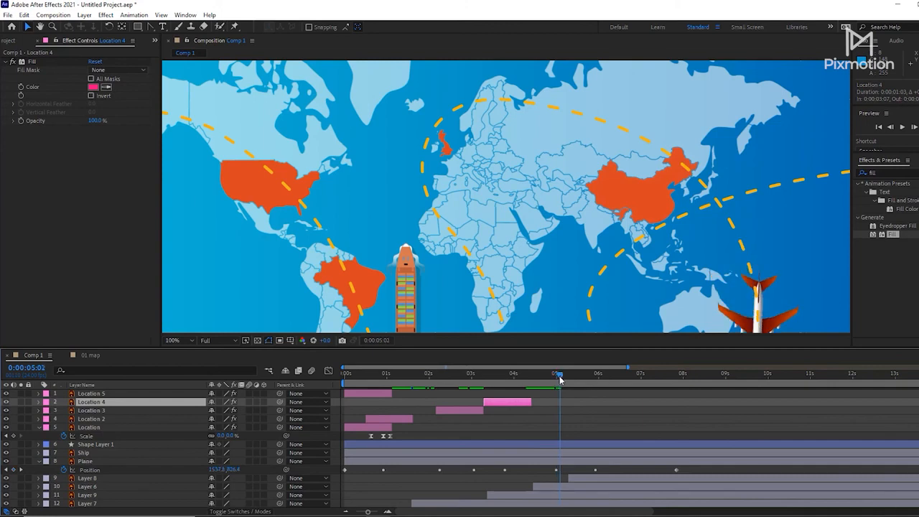
key(space)
drag(590, 279, 552, 221)
drag(383, 395, 558, 406)
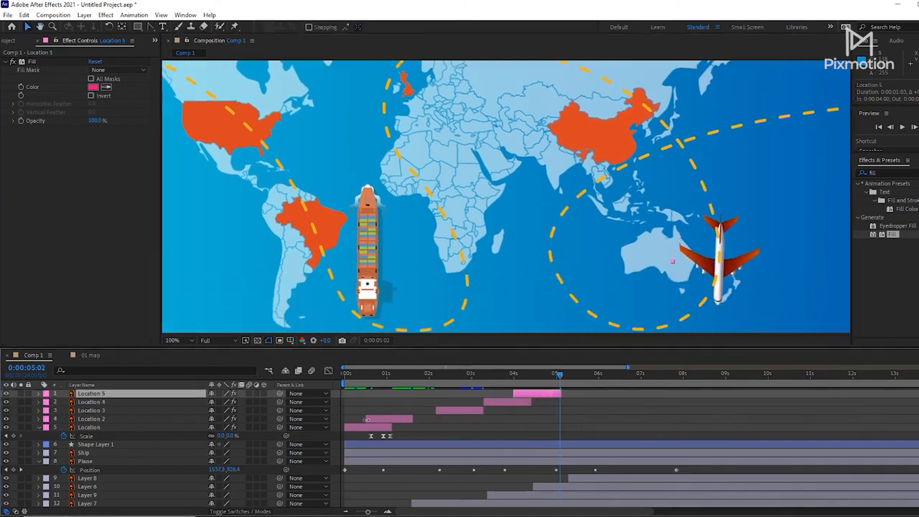
Try to extend the start of the Location 2 layer, undo it, and return the current time to 0:00:00:00.
drag(366, 418, 340, 423)
key(ctrl+z)
key(Home)
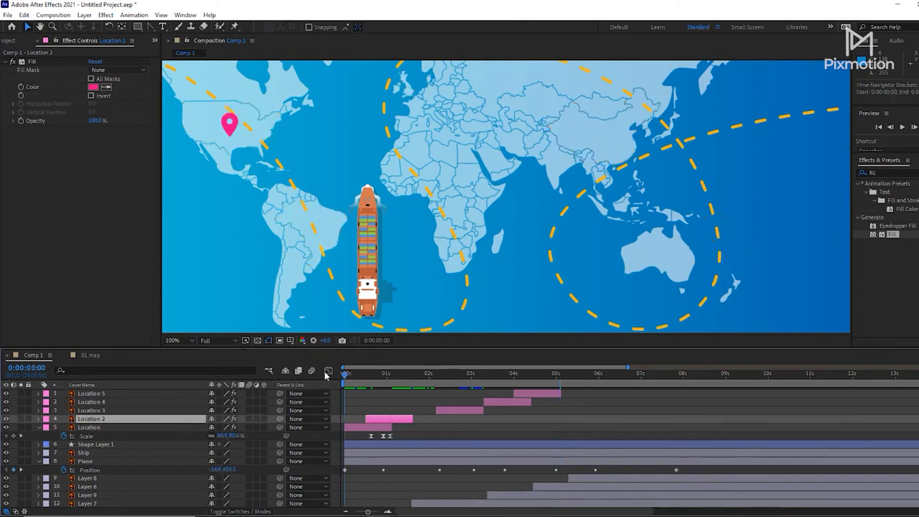
shift+click(522, 395)
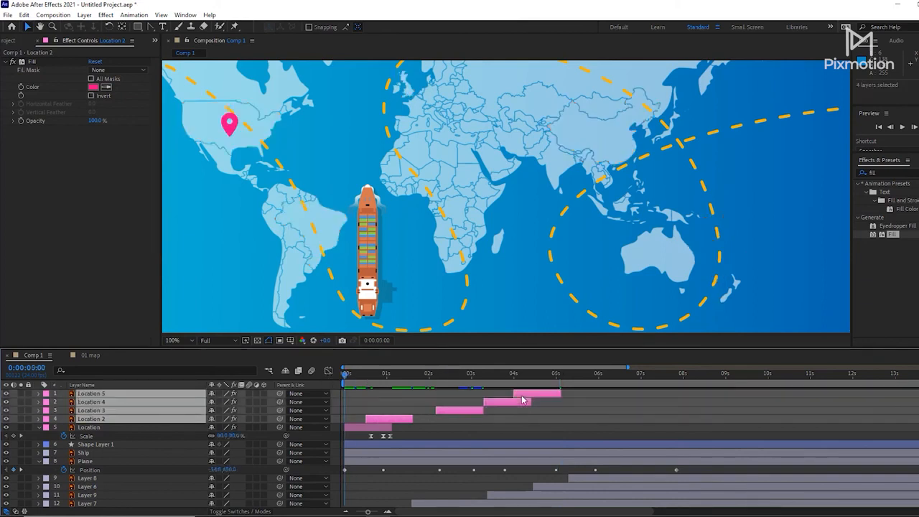
key(ctrl+bracketleft)
key(ctrl+bracketright)
click(440, 420)
Extend the starts of the Location 2, 3, 4 and 5 layers back to 0:00:00:00 and preview the animation.
click(373, 419)
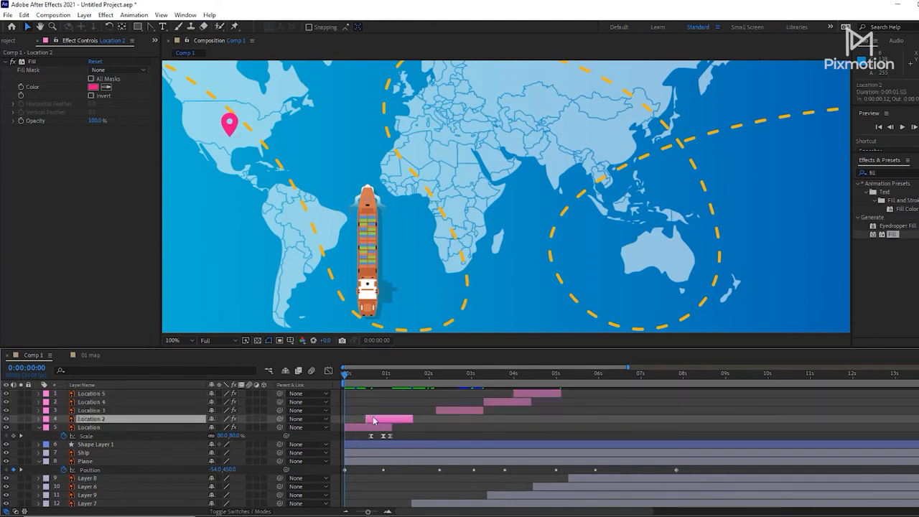
key(alt+bracketleft)
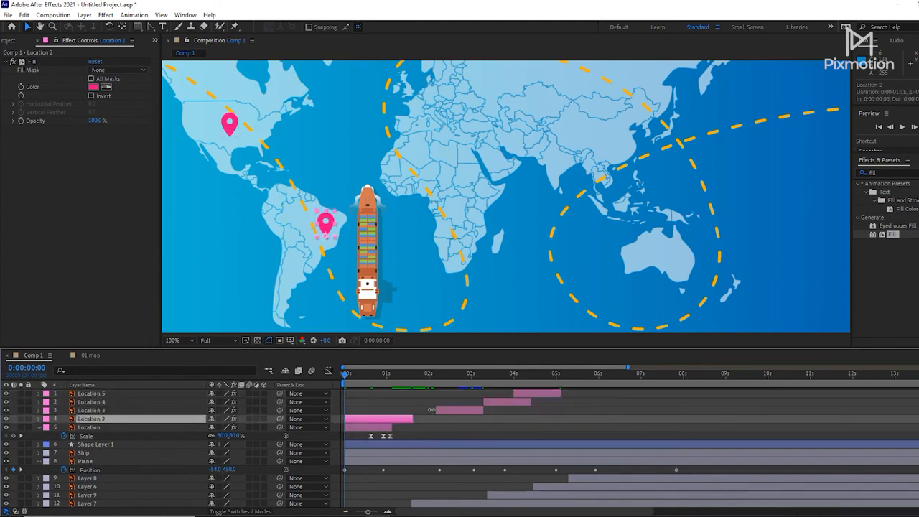
key(ctrl+Up)
key(alt+bracketleft)
key(ctrl+Up)
drag(487, 407, 345, 421)
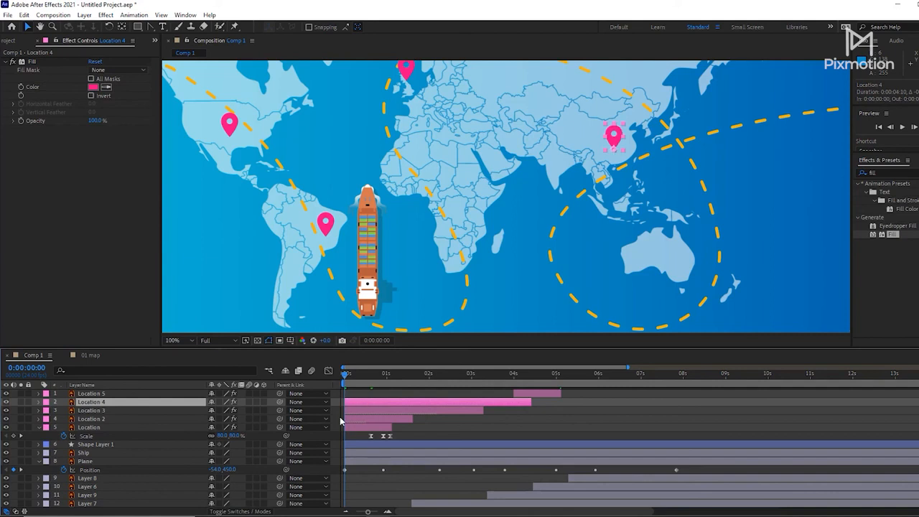
key(ctrl+Up)
key(alt+bracketleft)
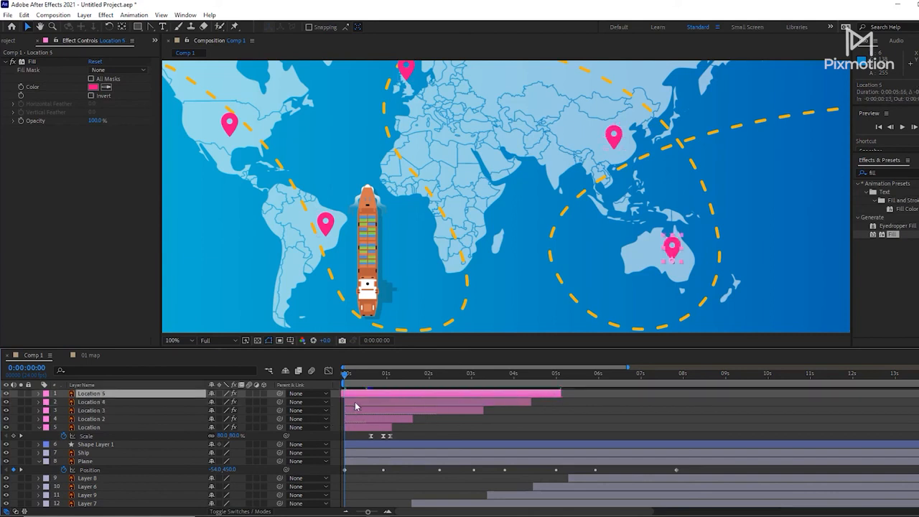
key(comma)
key(space)
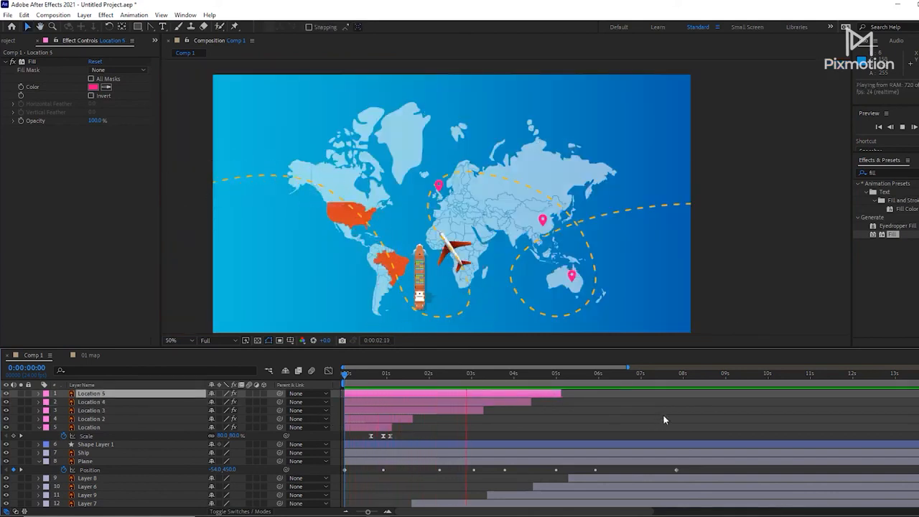